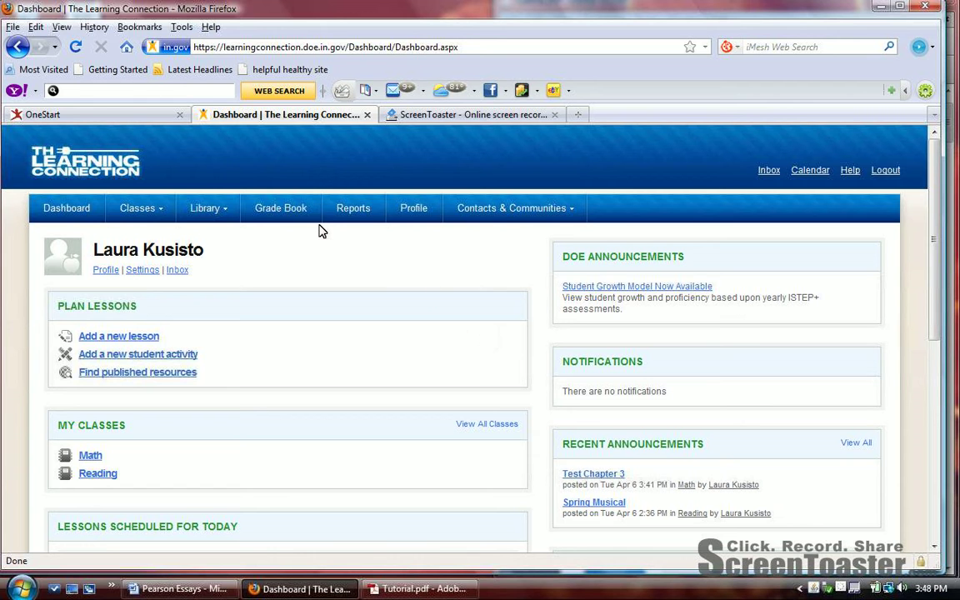
- Open the list of active classes and view the Reading class page
mouse_move(140, 209)
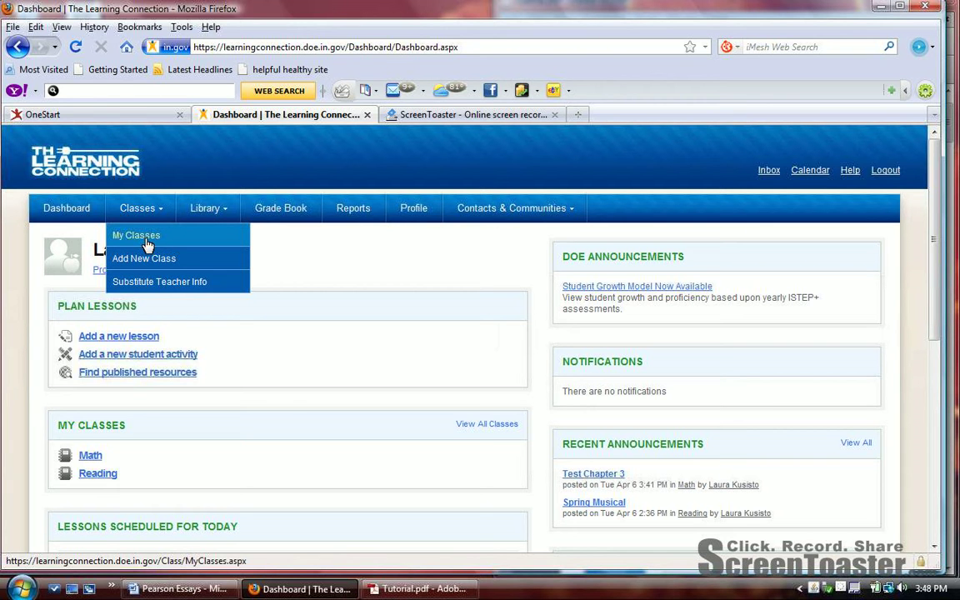
click(146, 241)
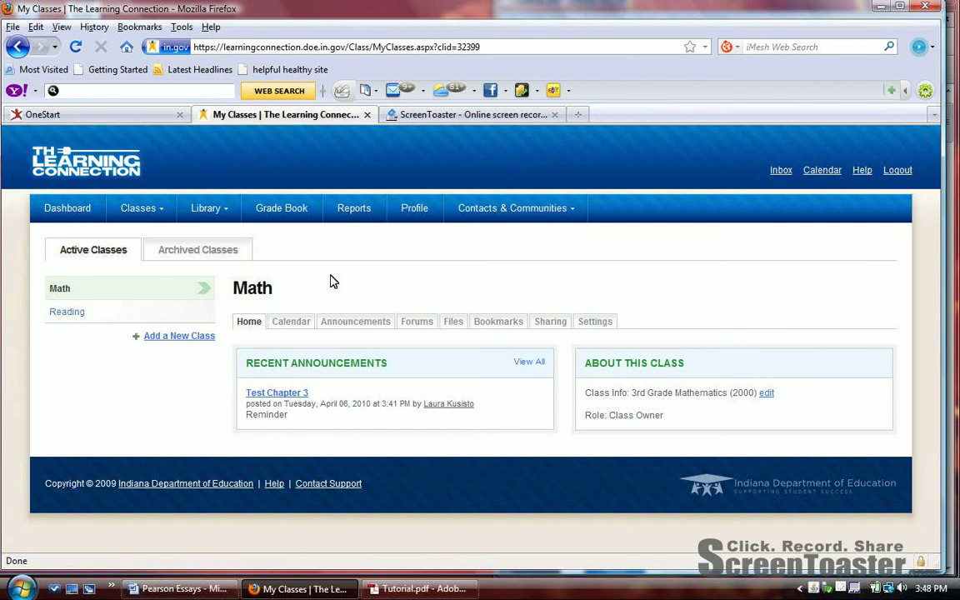
click(137, 318)
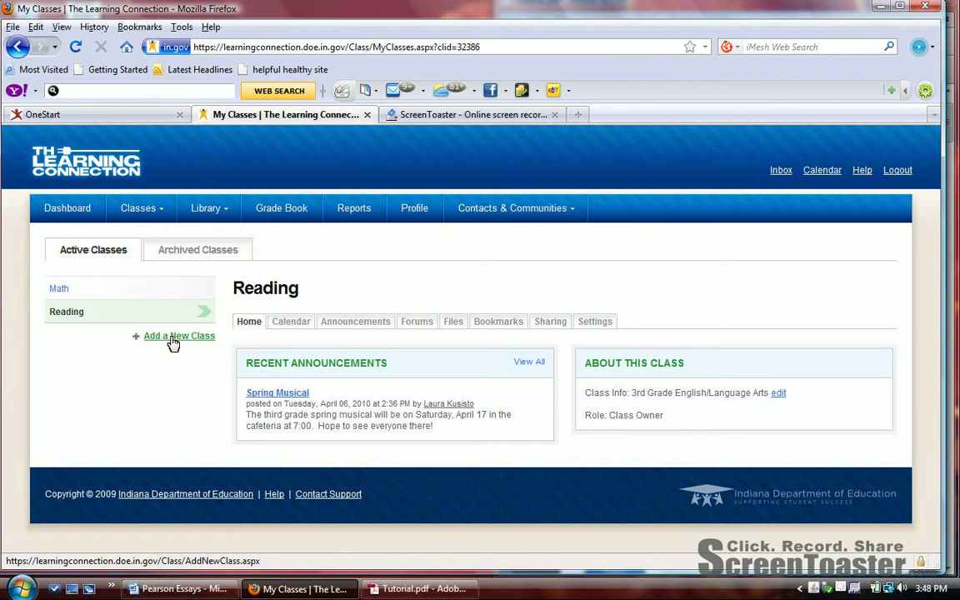
- Add a new class titled Science with the subject SC: Science and the grade level 3rd Grade
click(173, 337)
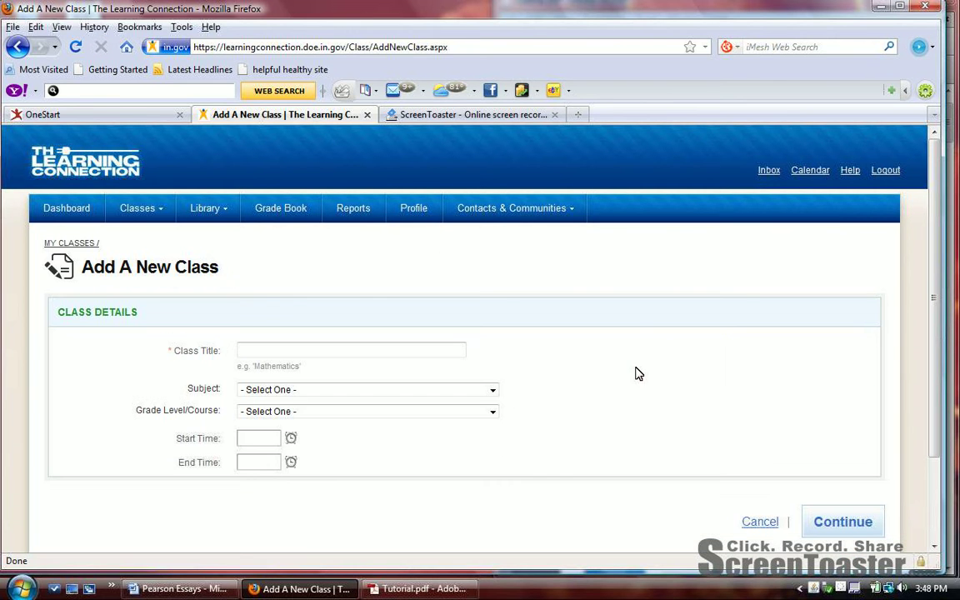
click(437, 348)
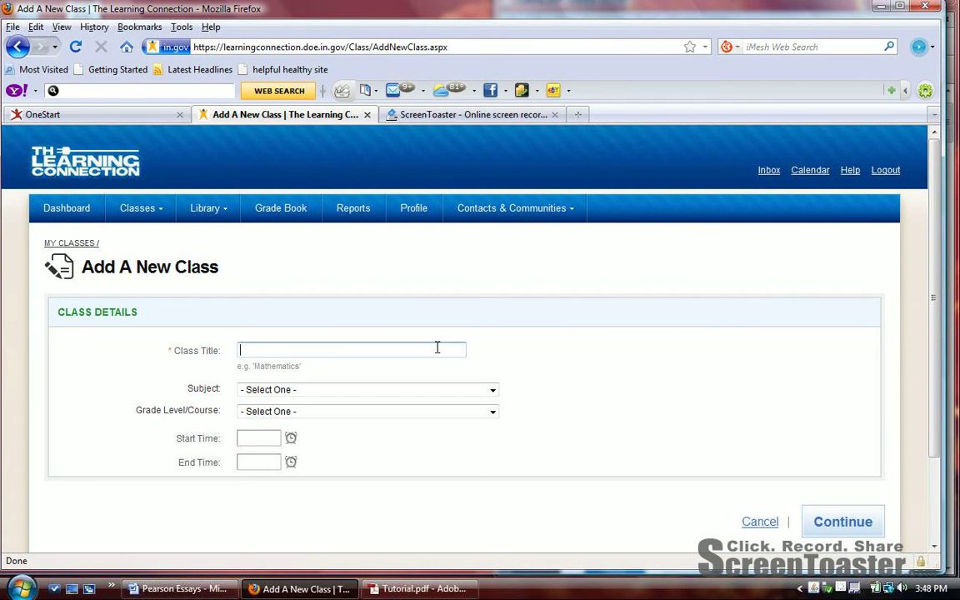
text(Science)
click(492, 390)
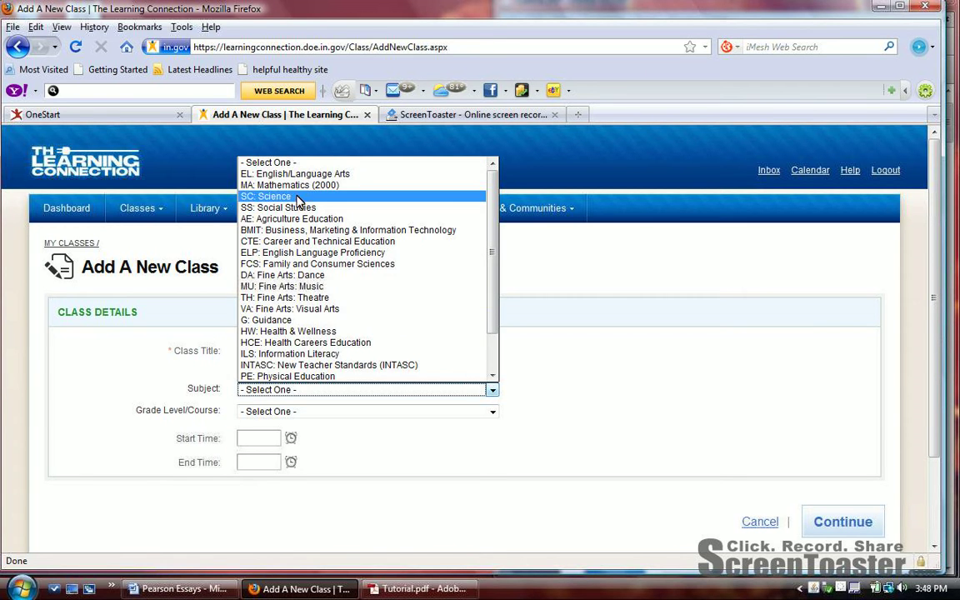
click(267, 197)
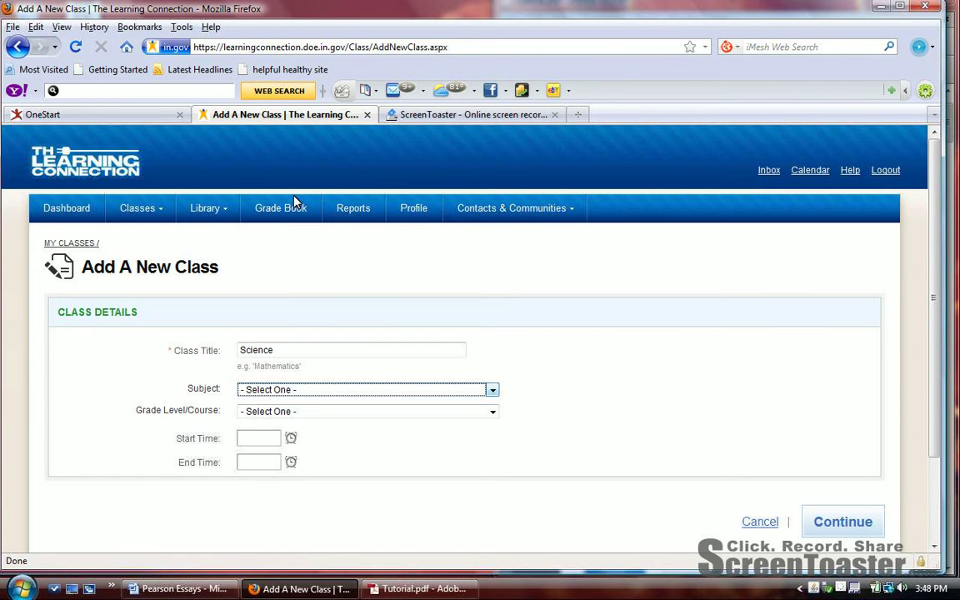
click(492, 412)
click(284, 241)
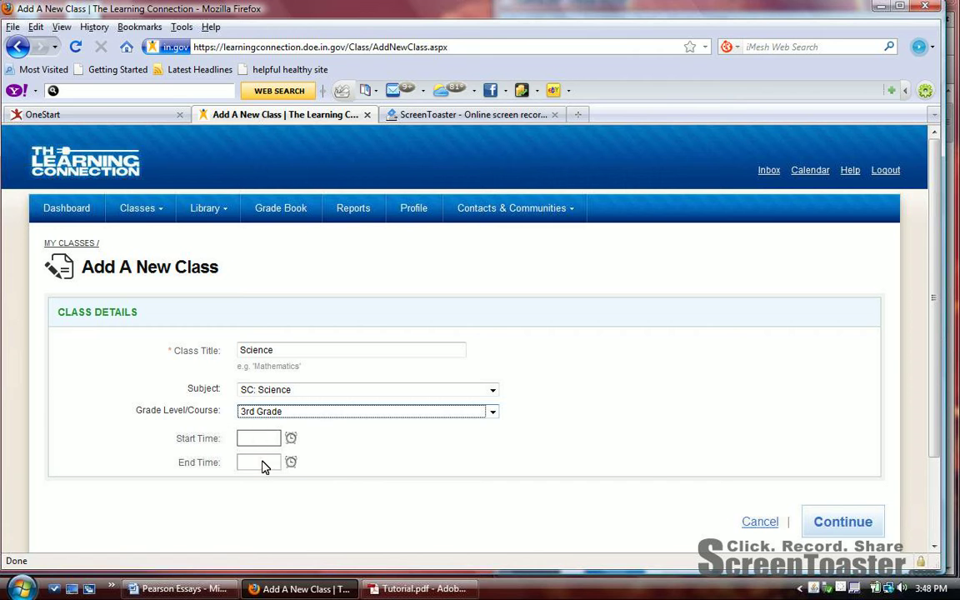
click(840, 525)
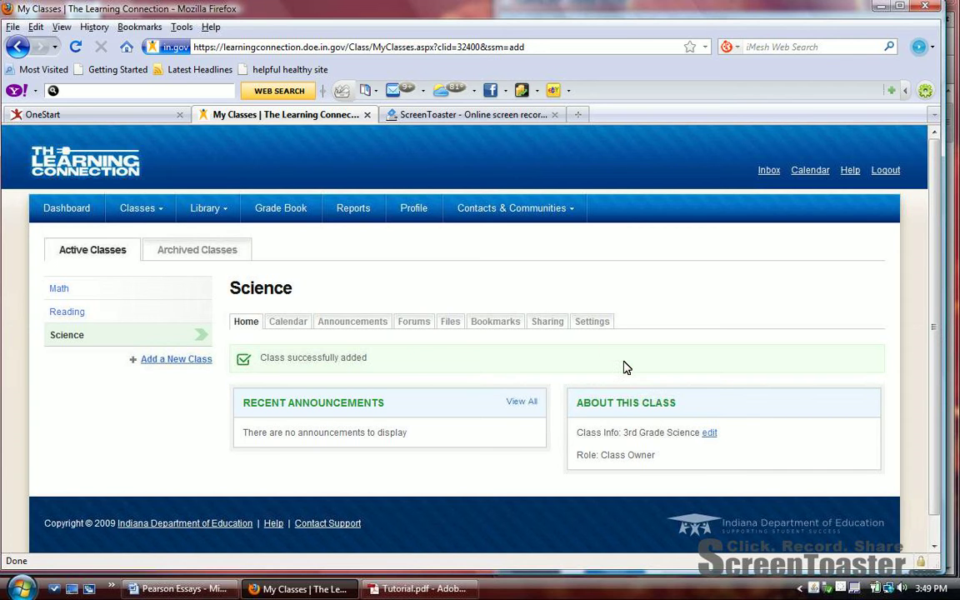
- Examine the Science class's settings, including its details, features and archive option, dismissing the Windows color scheme prompt
click(589, 333)
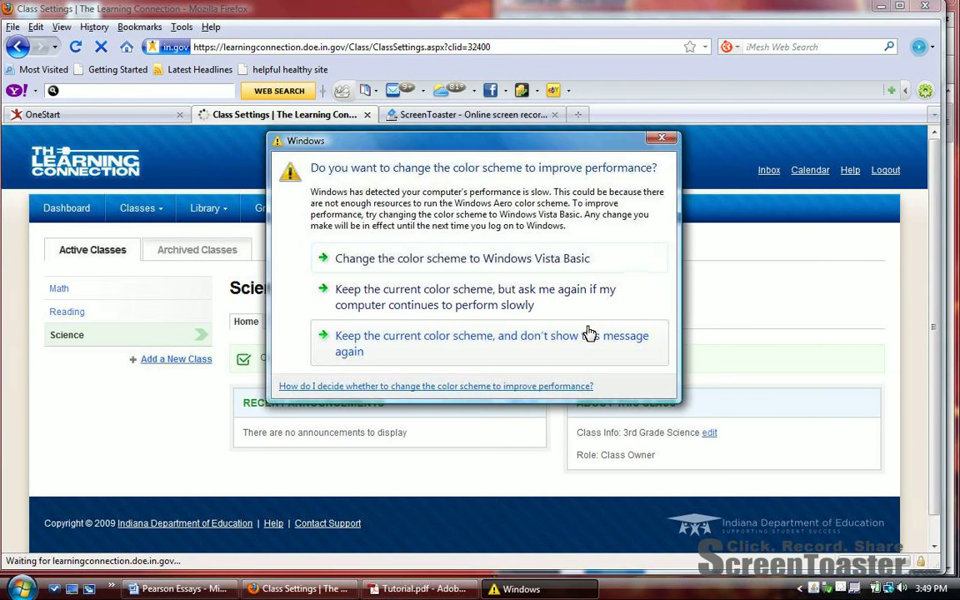
click(660, 138)
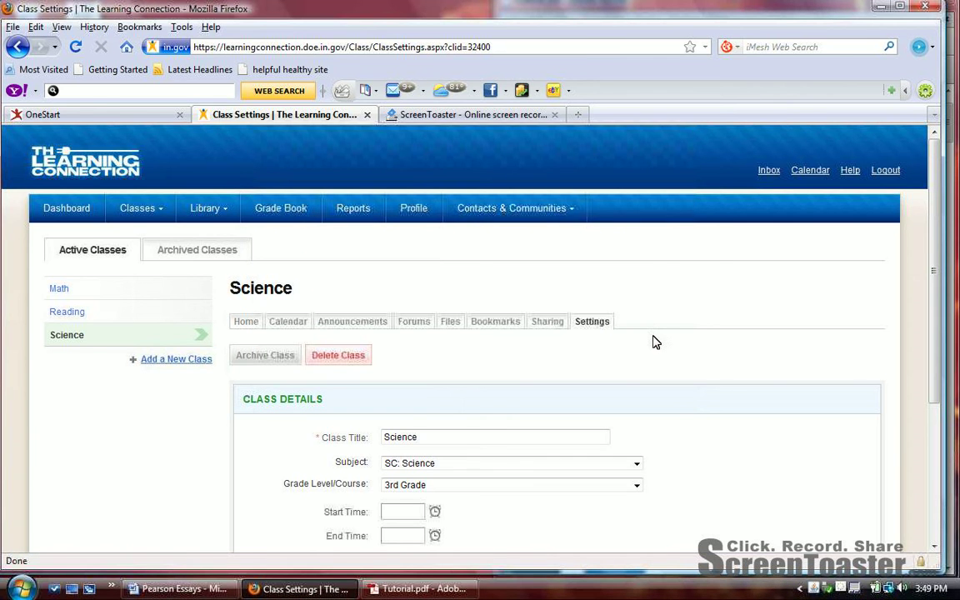
scroll(724, 357, down, 4)
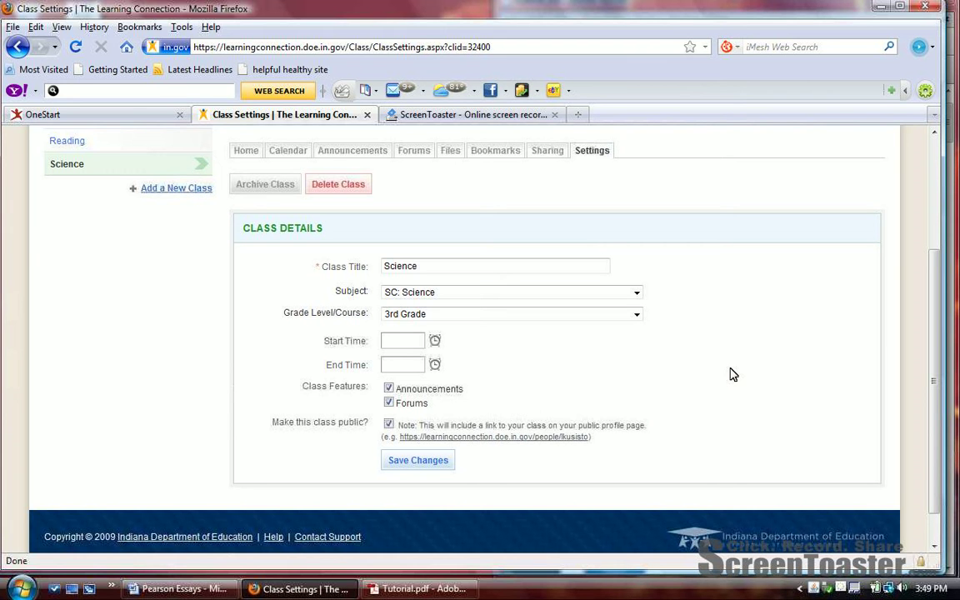
scroll(725, 373, up, 4)
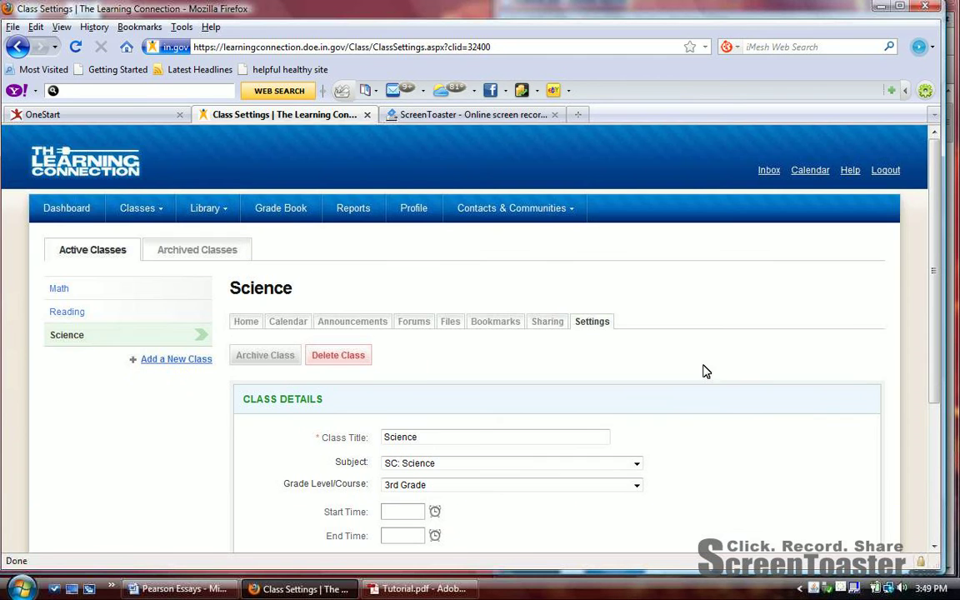
click(263, 356)
click(237, 325)
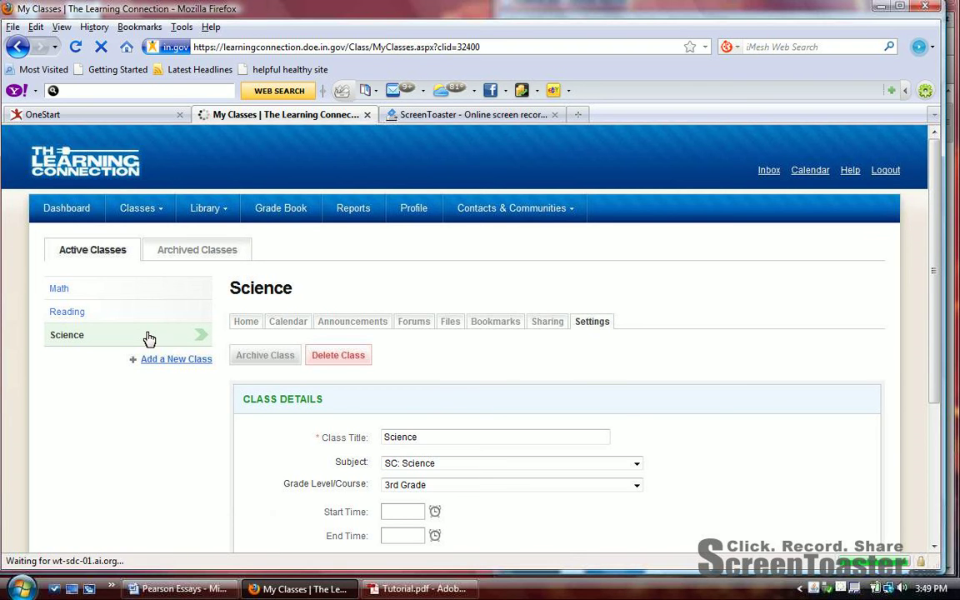
- Open the Science class calendar and start scheduling a new event
click(292, 324)
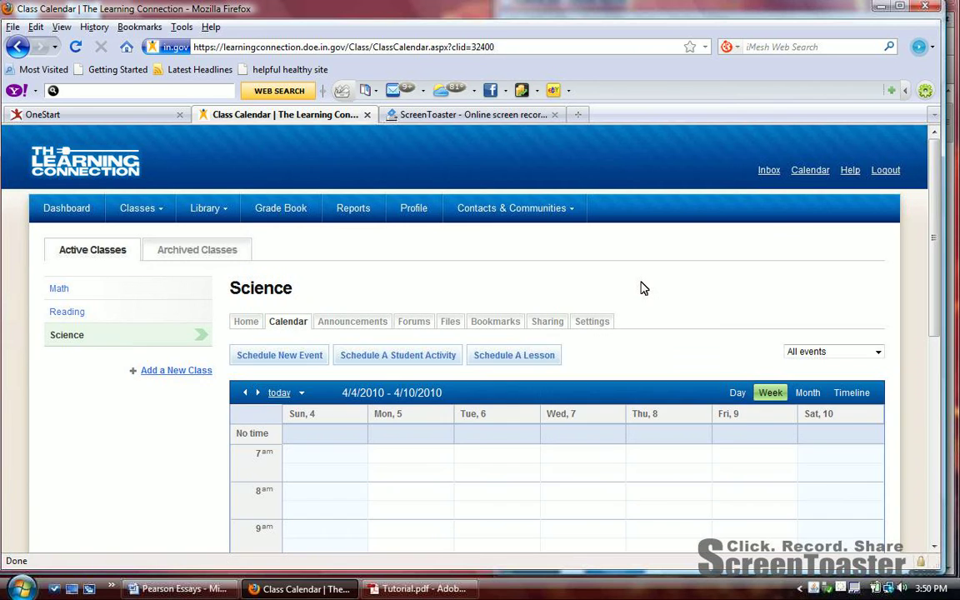
scroll(642, 287, down, 4)
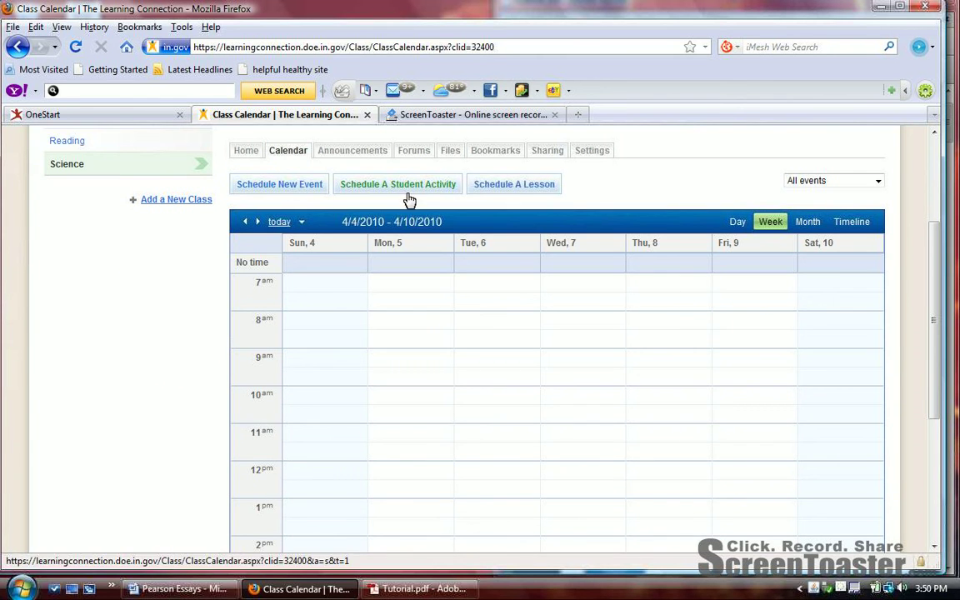
click(299, 193)
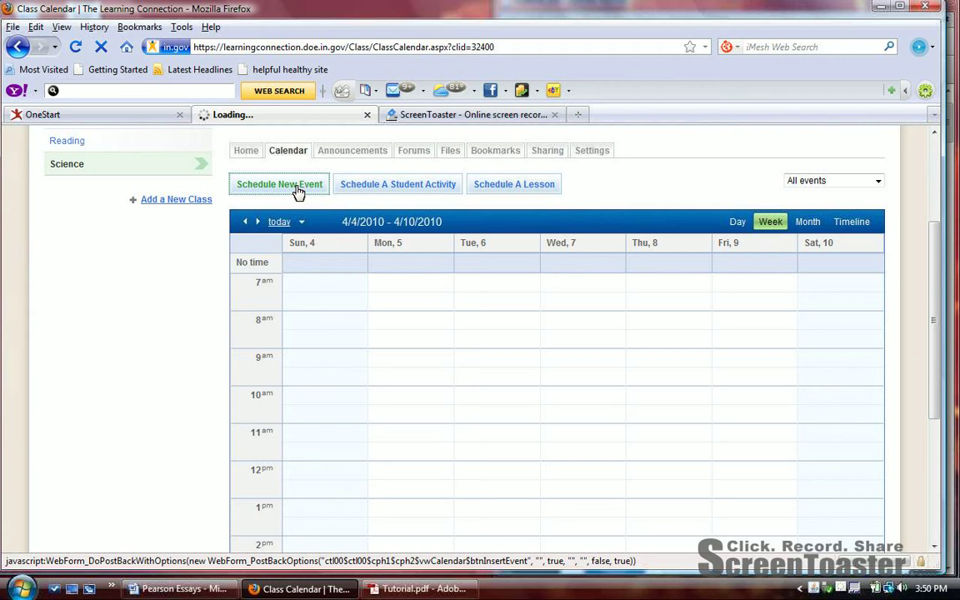
click(298, 190)
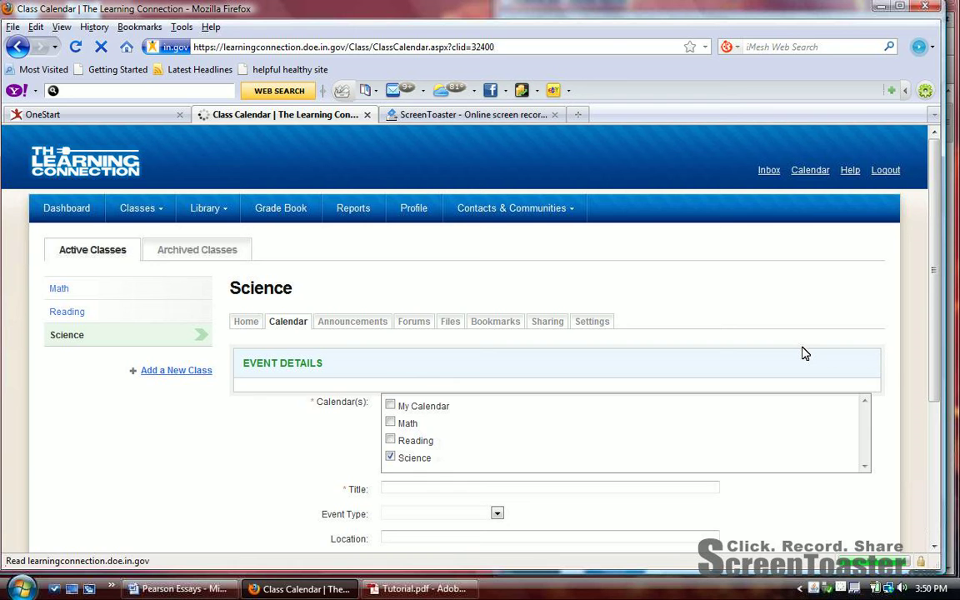
scroll(890, 370, down, 4)
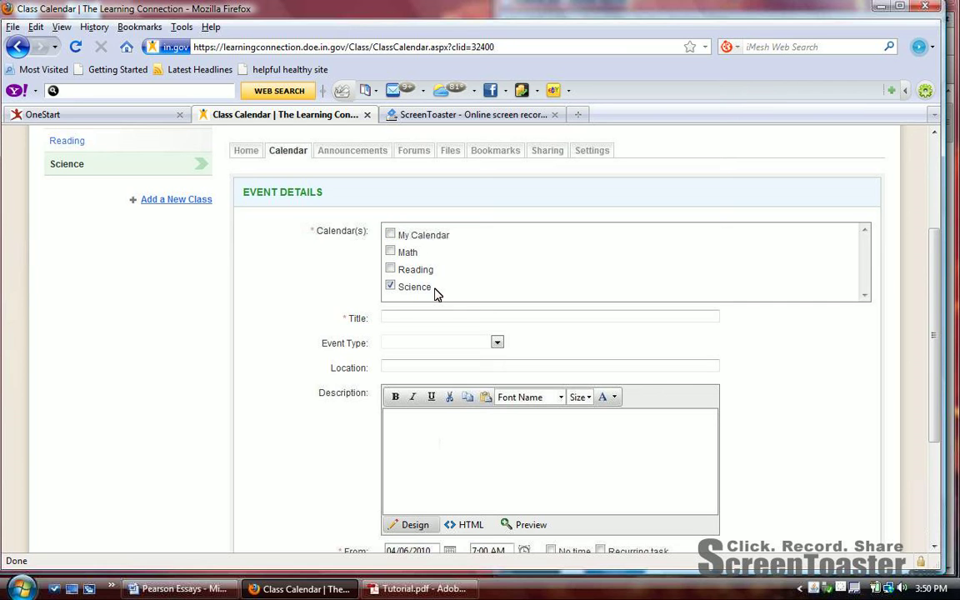
- Title the event Field Trip and set its location to Museum, leaving the event type blank
click(403, 319)
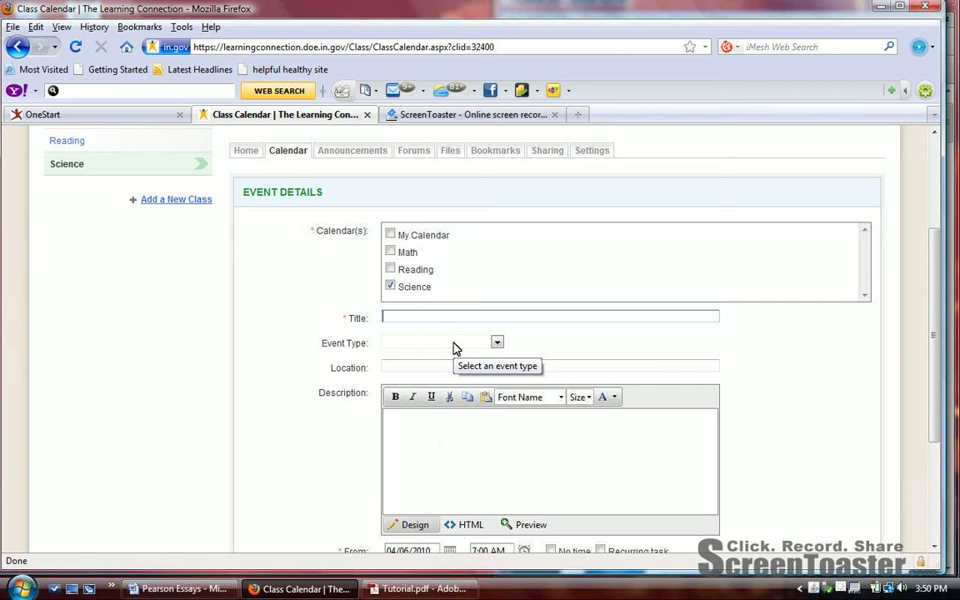
text(Field)
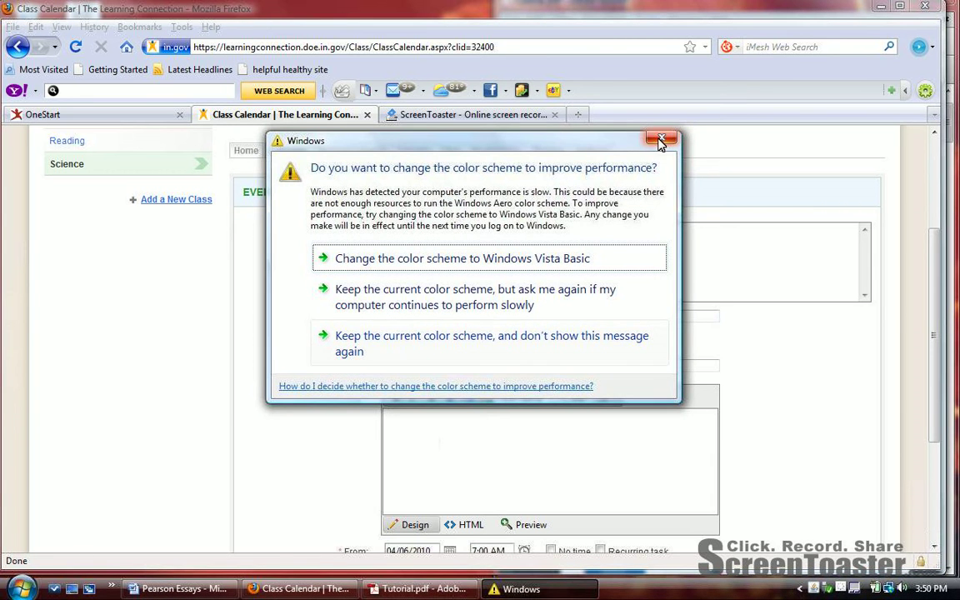
click(657, 140)
text(Trip)
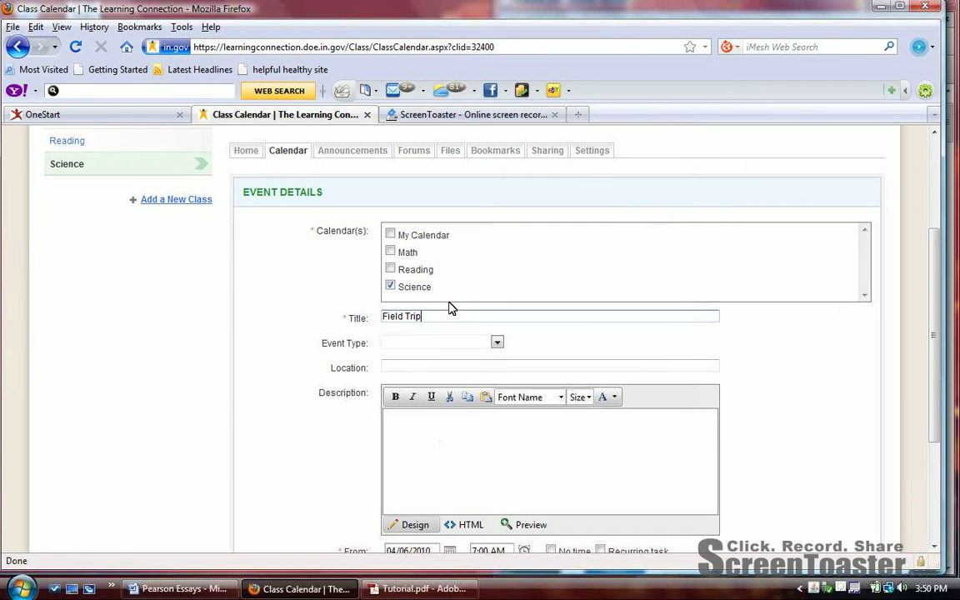
click(498, 343)
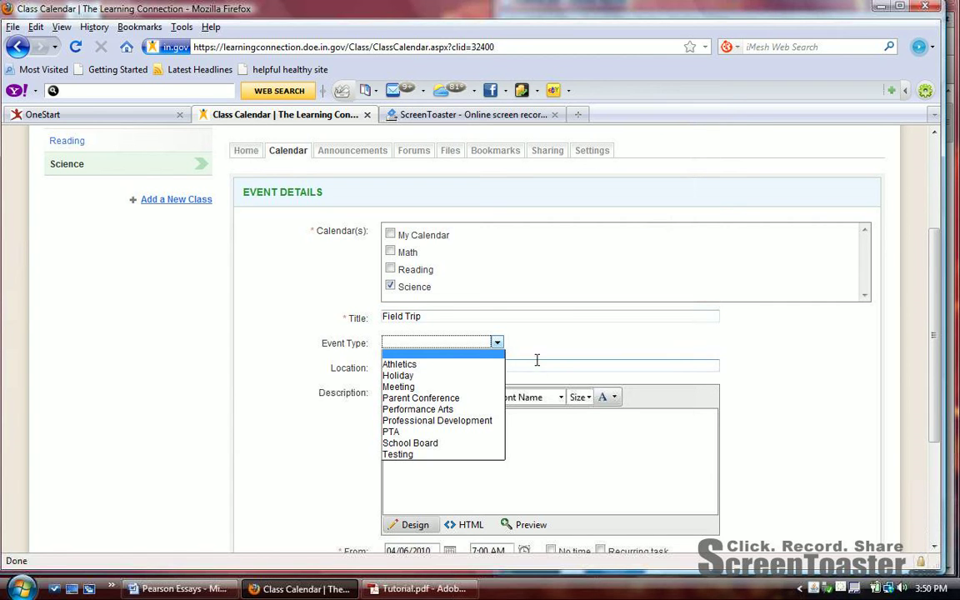
click(536, 364)
click(515, 367)
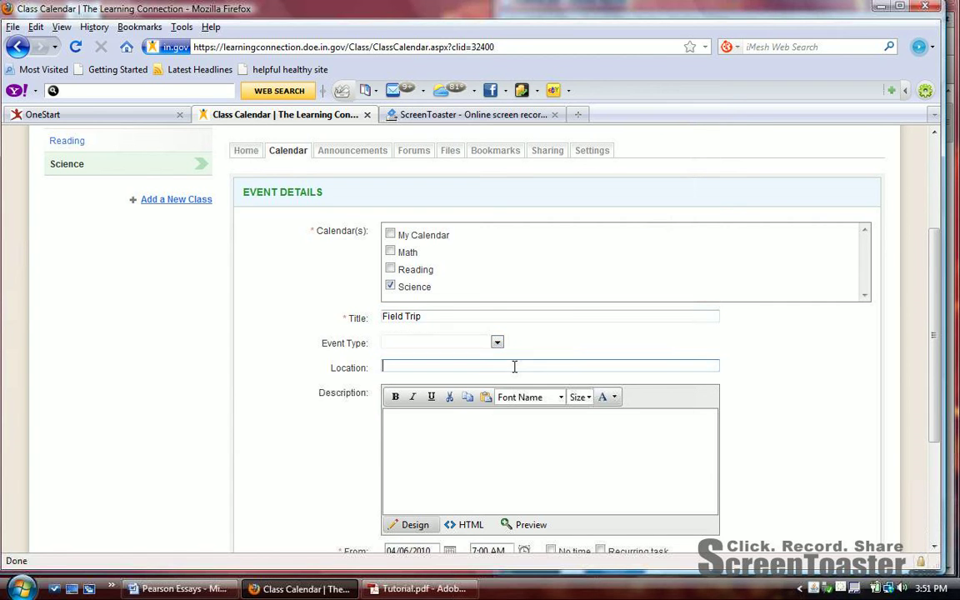
text(Museum)
click(506, 454)
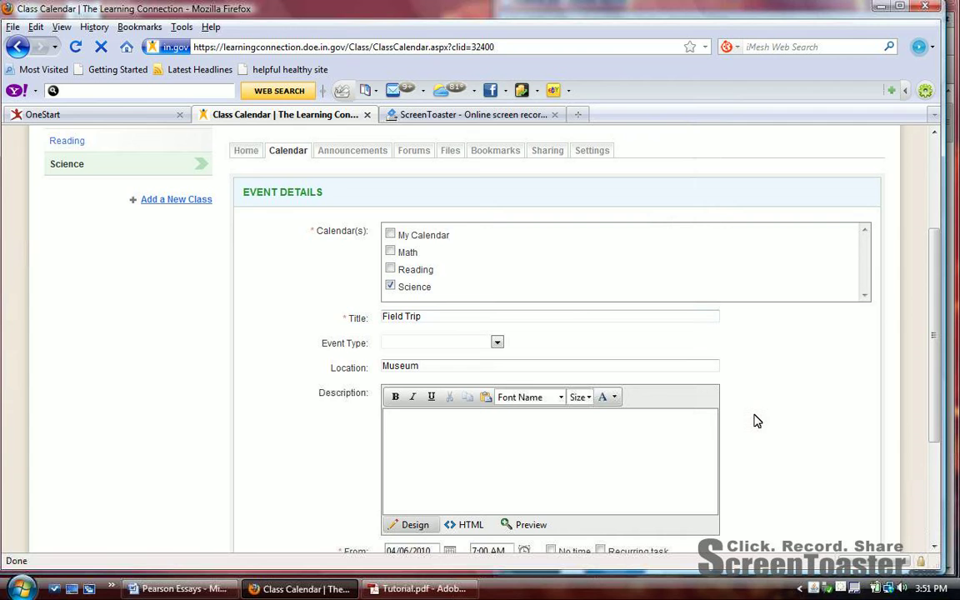
- Set the Field Trip event's end time to 5:00 PM and save the event
scroll(754, 421, down, 2)
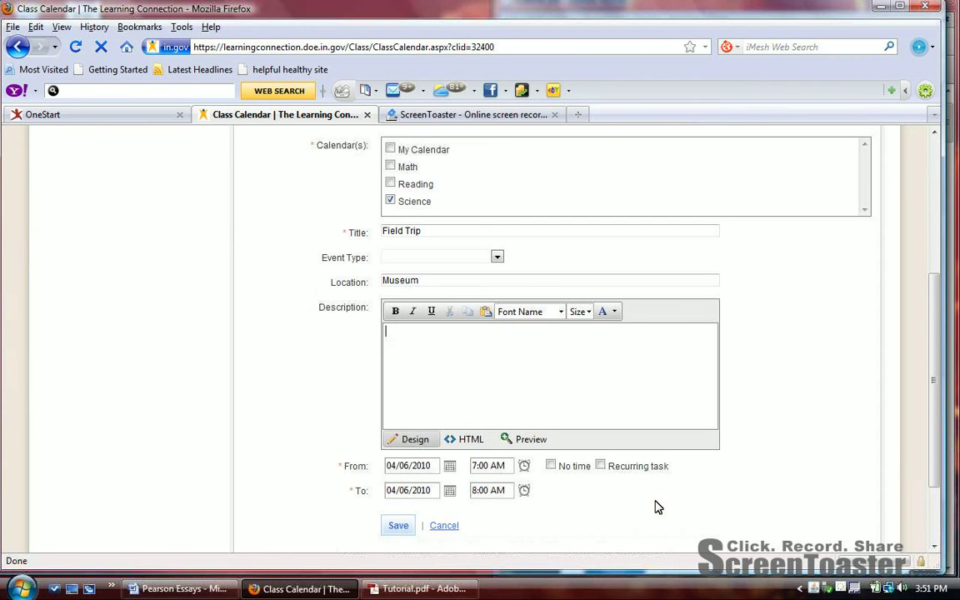
click(473, 490)
key(Delete)
text(5)
click(494, 491)
key(Delete)
text(p)
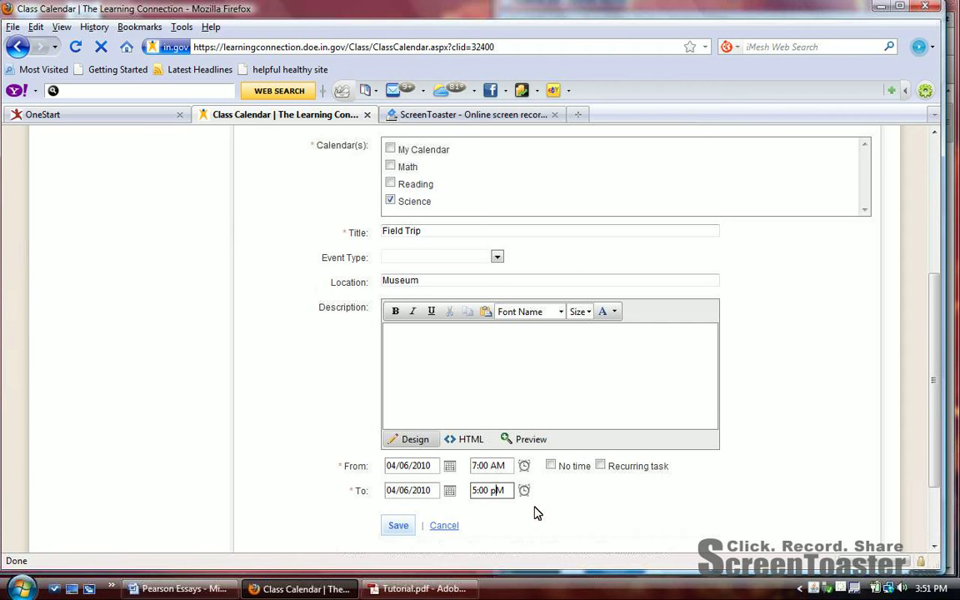
click(398, 526)
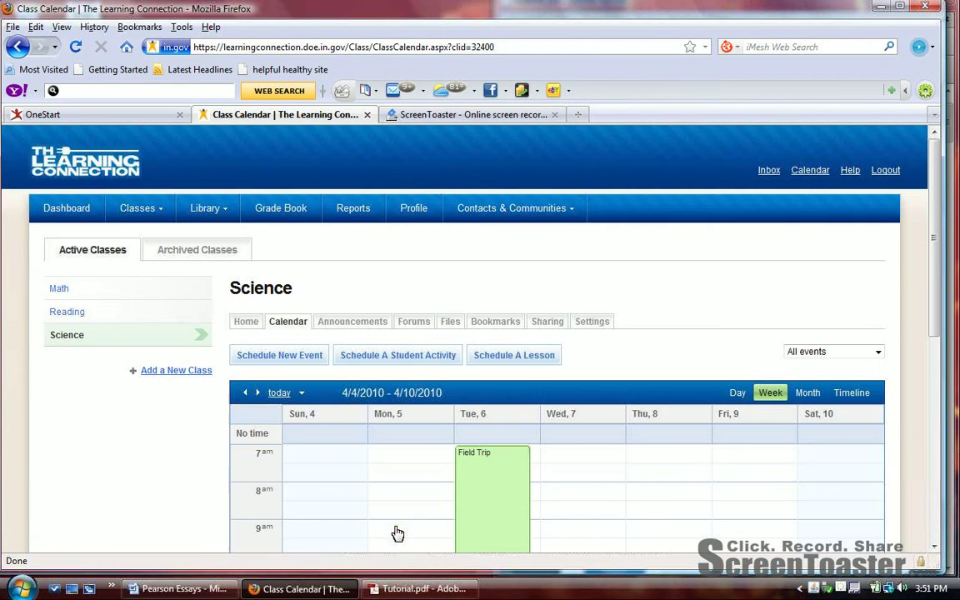
- Schedule the existing student activity "My trial activity" on the Science class calendar with its default dates and save it
scroll(716, 452, down, 5)
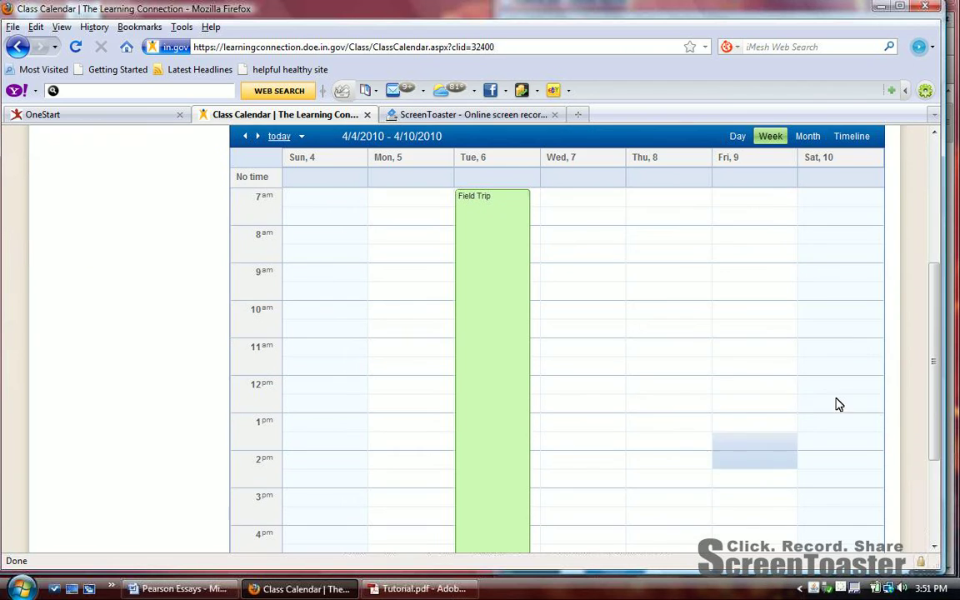
scroll(908, 386, down, 3)
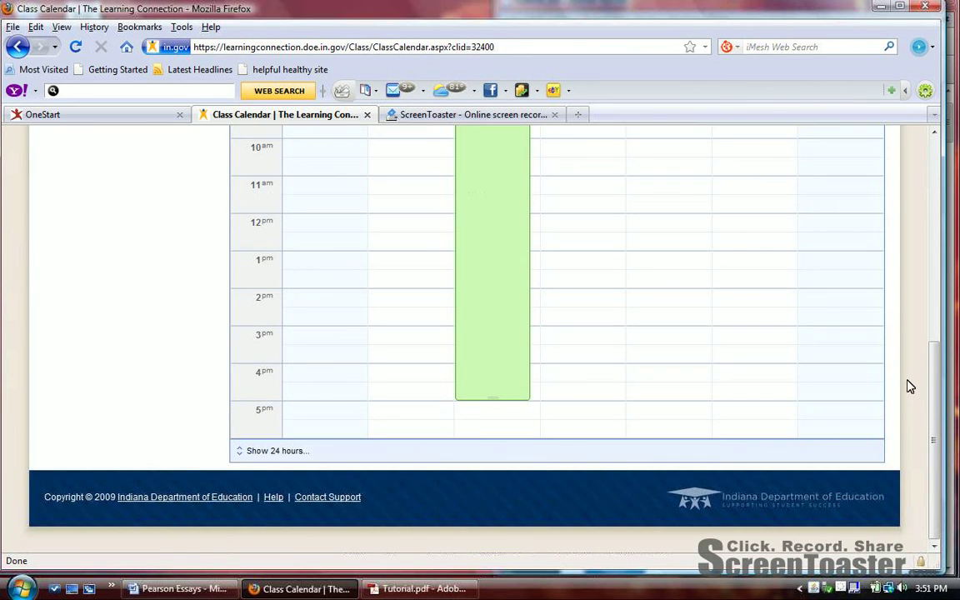
scroll(910, 386, up, 3)
scroll(910, 386, up, 3)
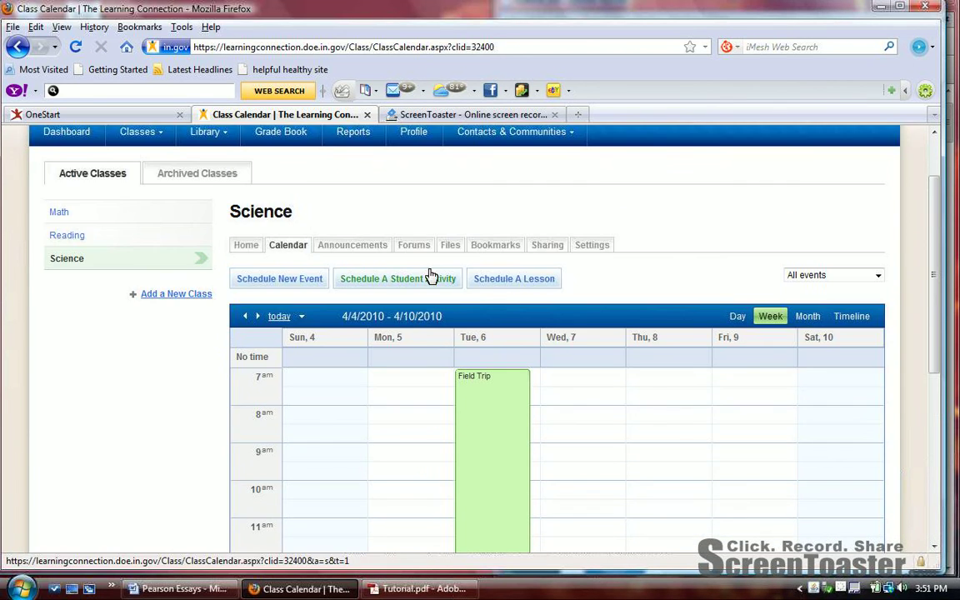
click(418, 285)
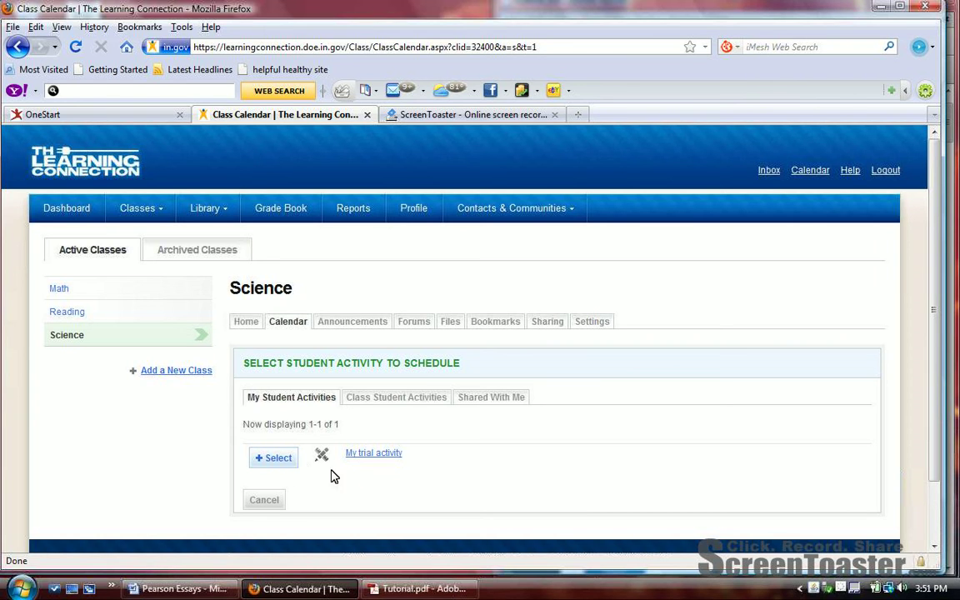
click(275, 457)
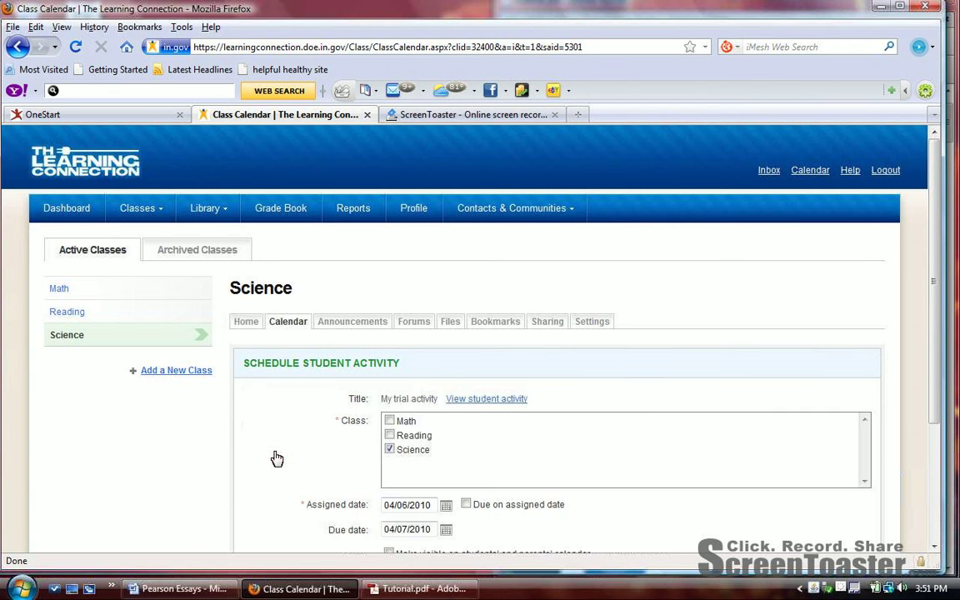
scroll(650, 409, down, 4)
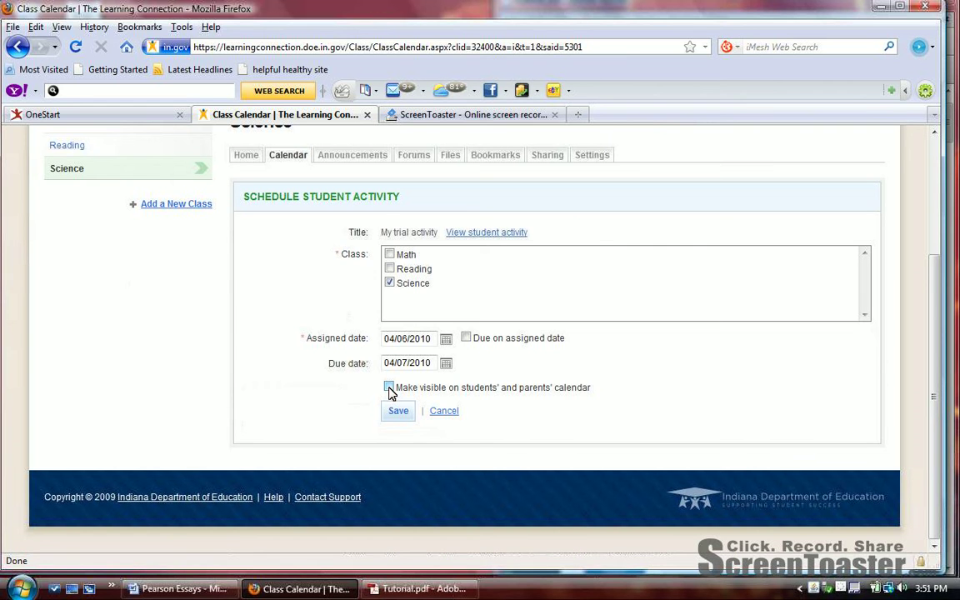
click(402, 416)
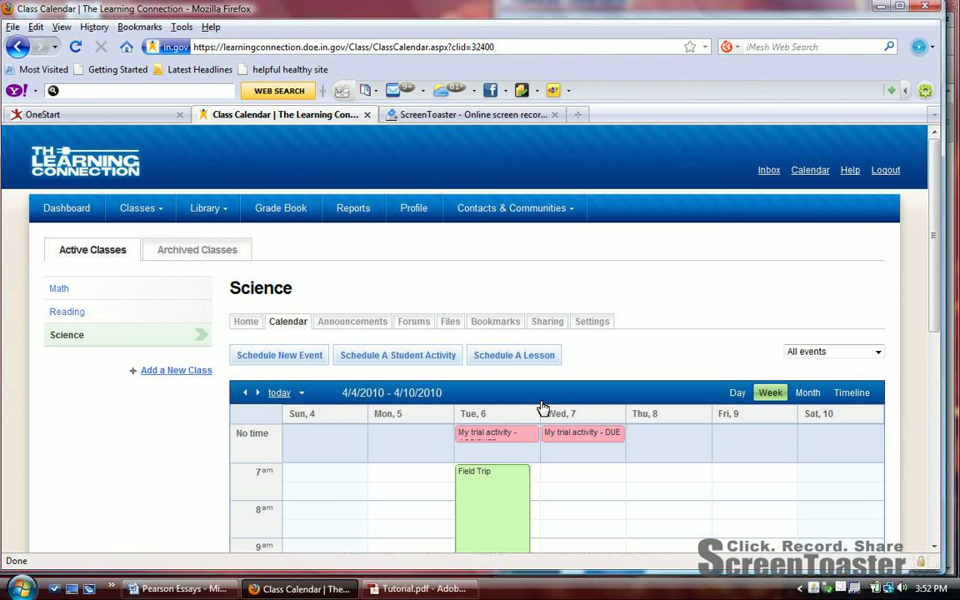
- Start scheduling a lesson on the Science class calendar and select the existing lesson "What do plants need?"
scroll(684, 347, down, 4)
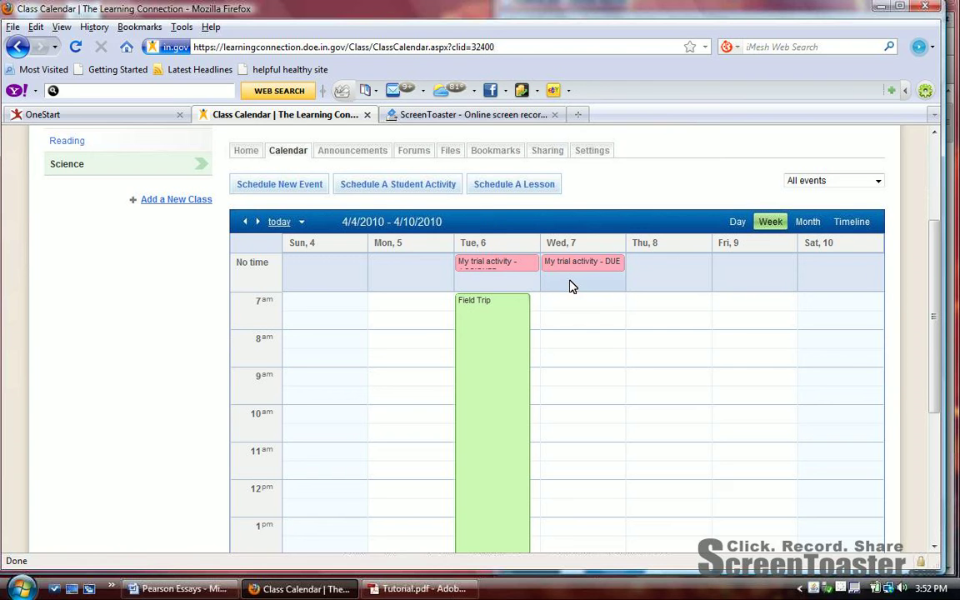
click(503, 193)
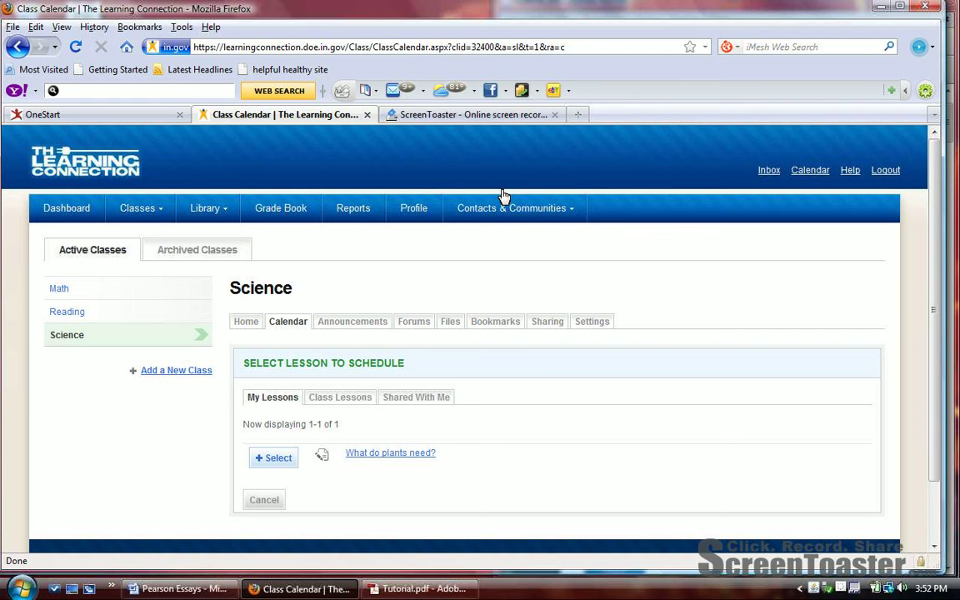
scroll(536, 377, down, 2)
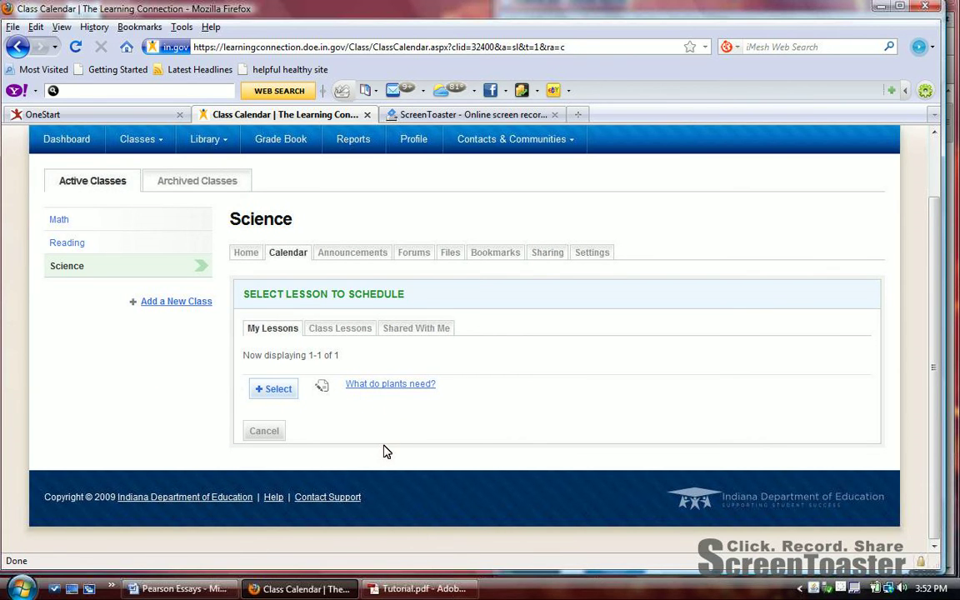
click(283, 397)
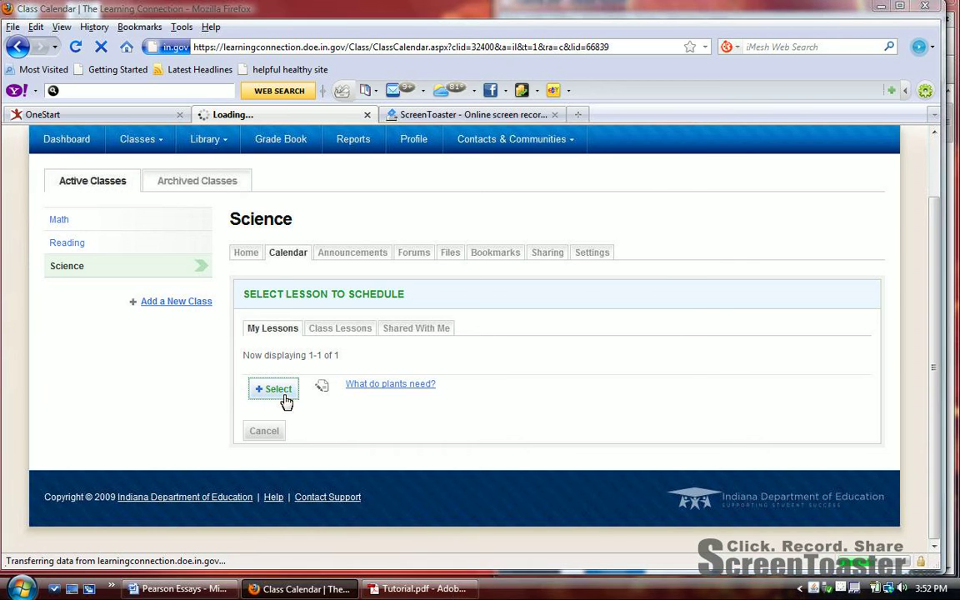
click(658, 140)
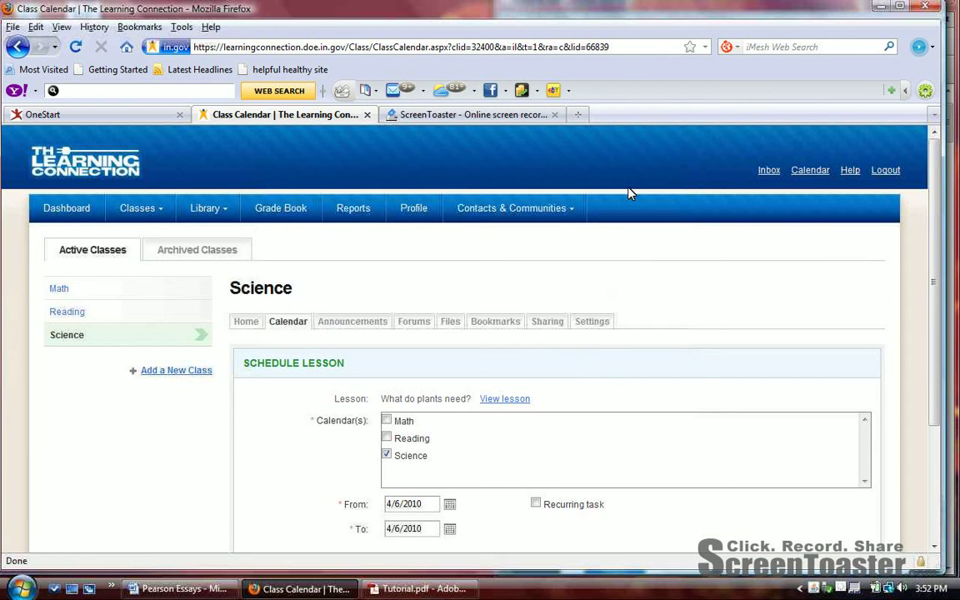
- Set the lesson's dates from 4/8/2010 to 4/9/2010 and save it to the Science calendar
scroll(570, 391, down, 4)
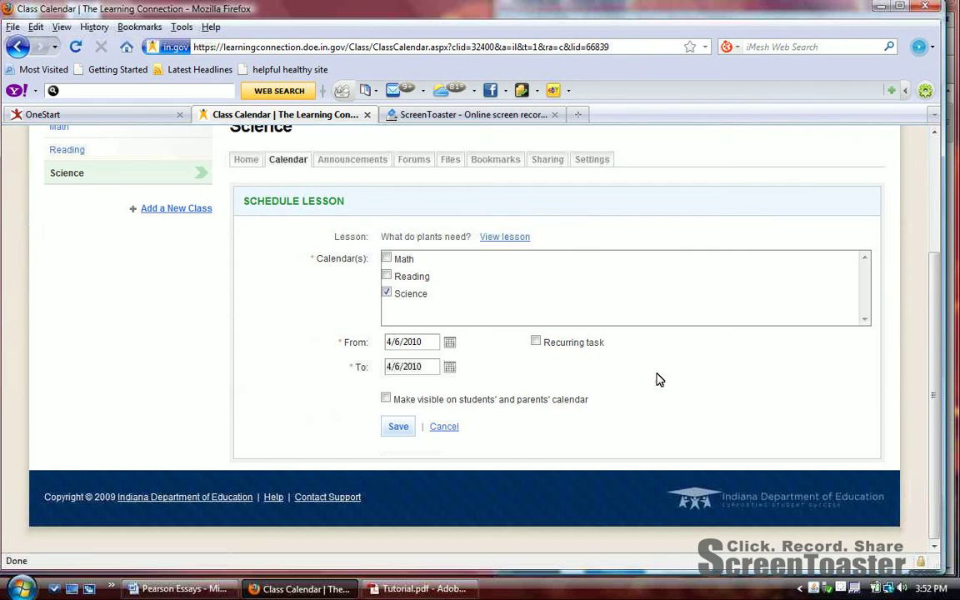
click(398, 341)
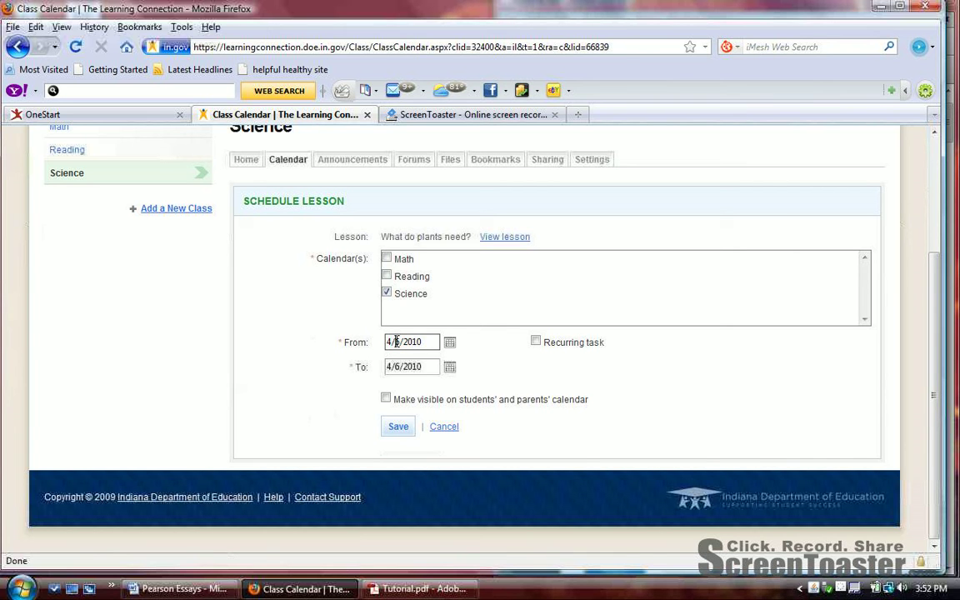
key(BackSpace)
text(8)
click(399, 367)
text(9)
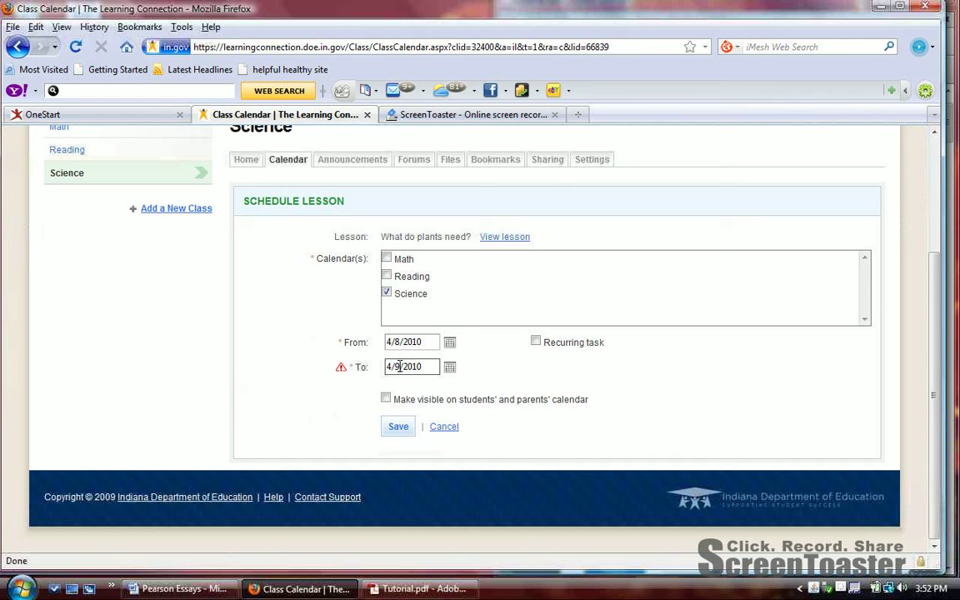
click(397, 427)
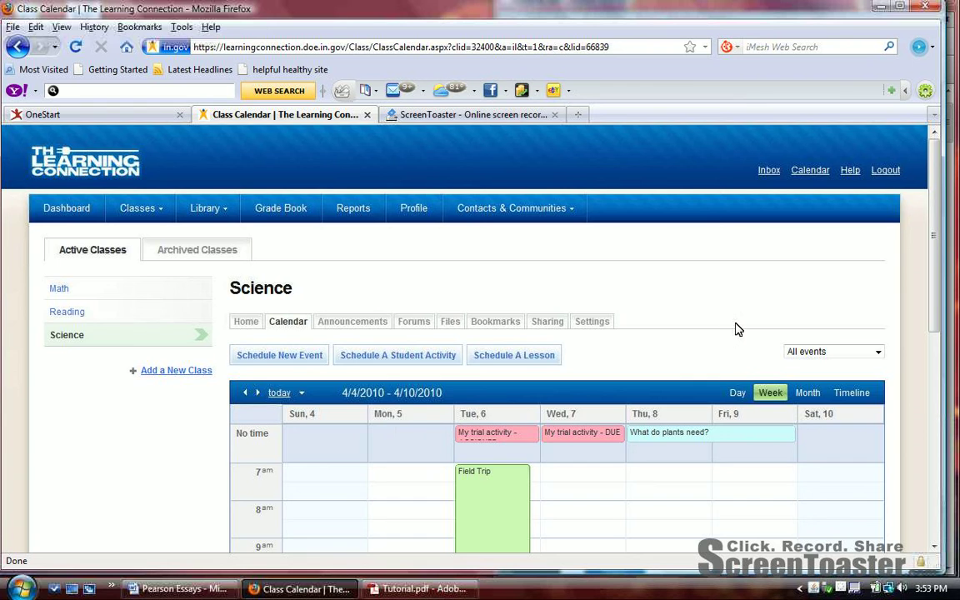
- Create a new Science class announcement titled "Test on Vertebrates" with an expiration date of 04/21/2010
scroll(735, 329, down, 4)
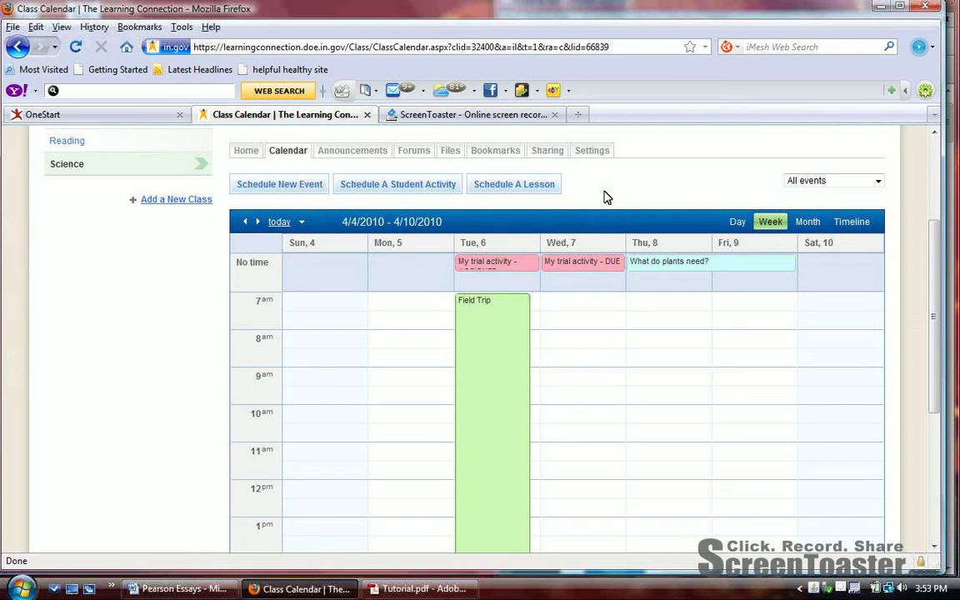
click(346, 160)
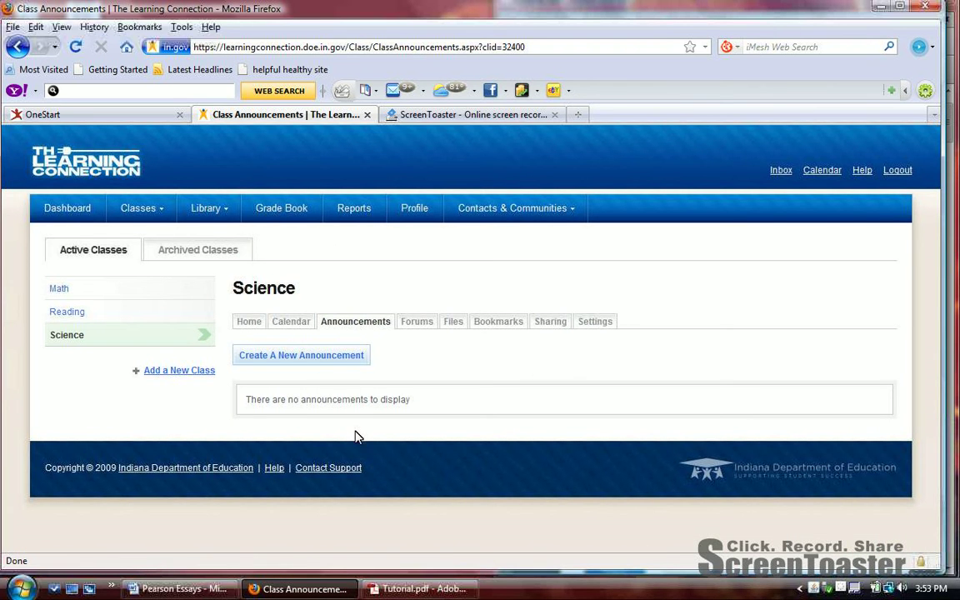
click(318, 363)
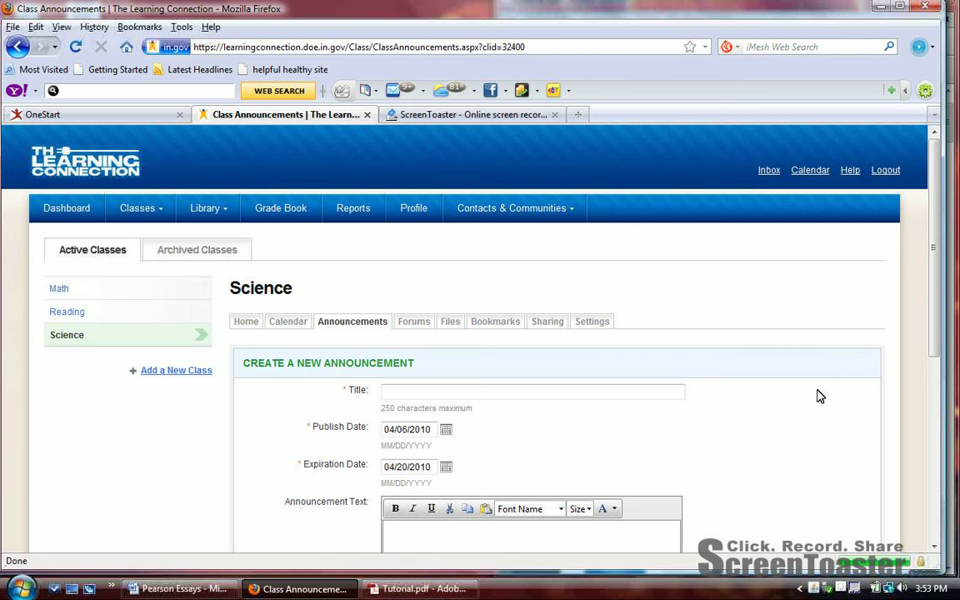
scroll(816, 394, down, 2)
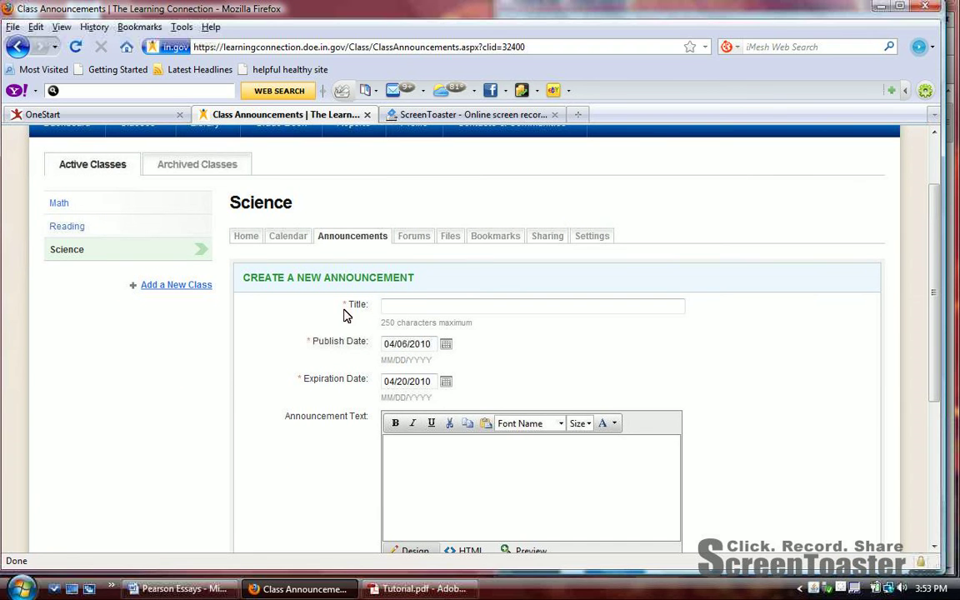
click(404, 305)
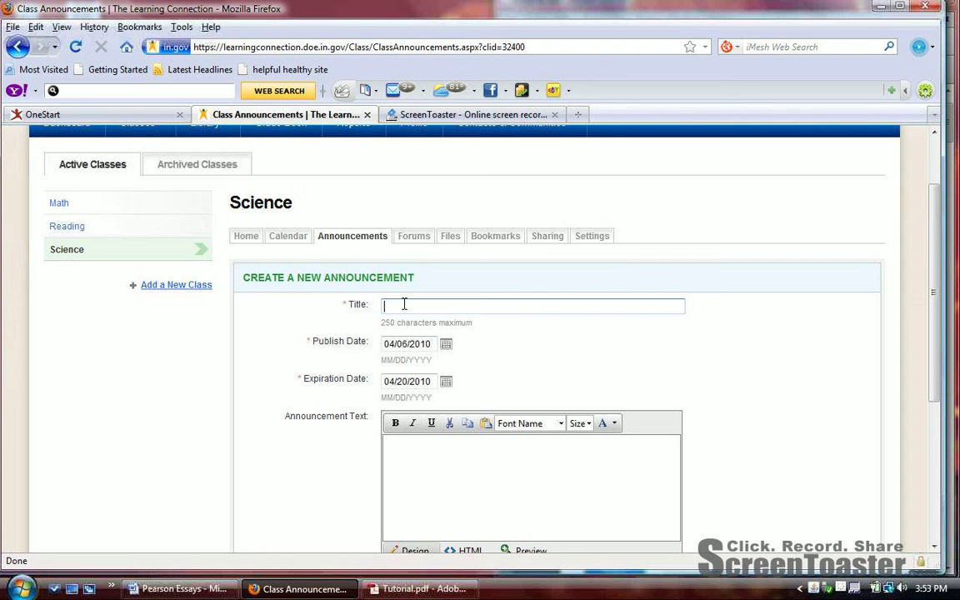
text(Test on Vertebrates)
click(404, 381)
key(BackSpace)
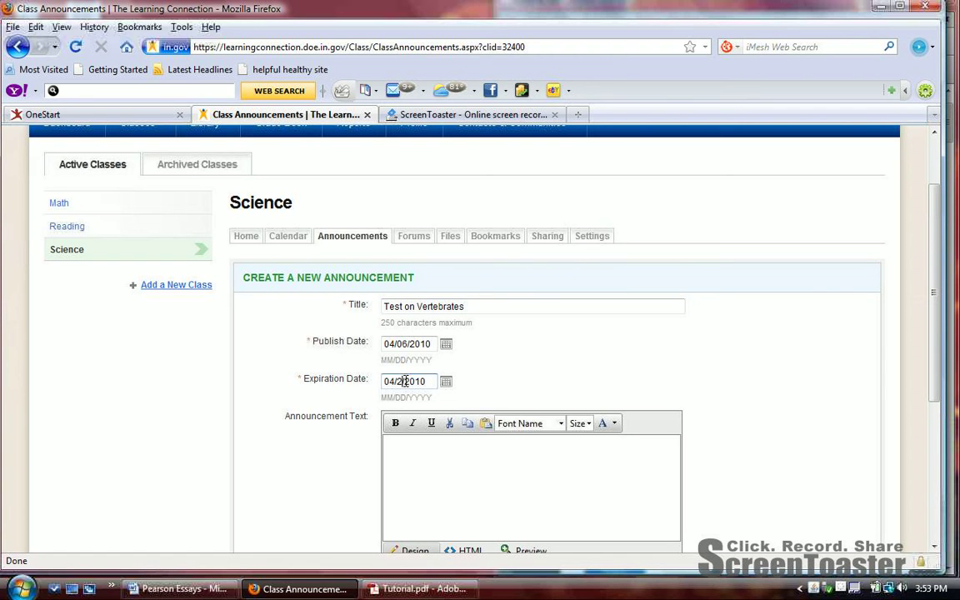
text(1)
- Enter "Reminders for students" as the announcement text and save the announcement for the Science class
scroll(549, 355, down, 2)
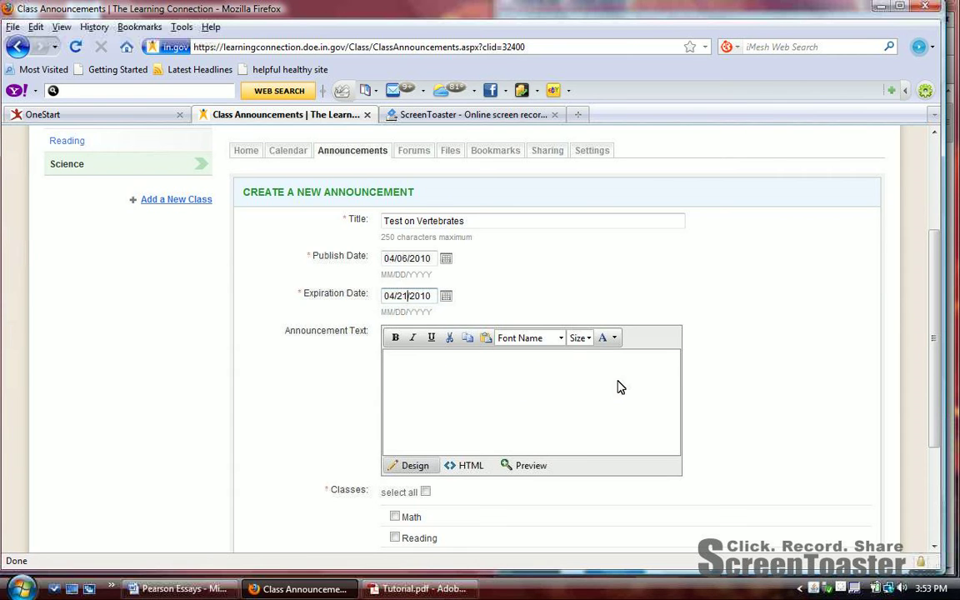
click(518, 386)
text(Reminders for students)
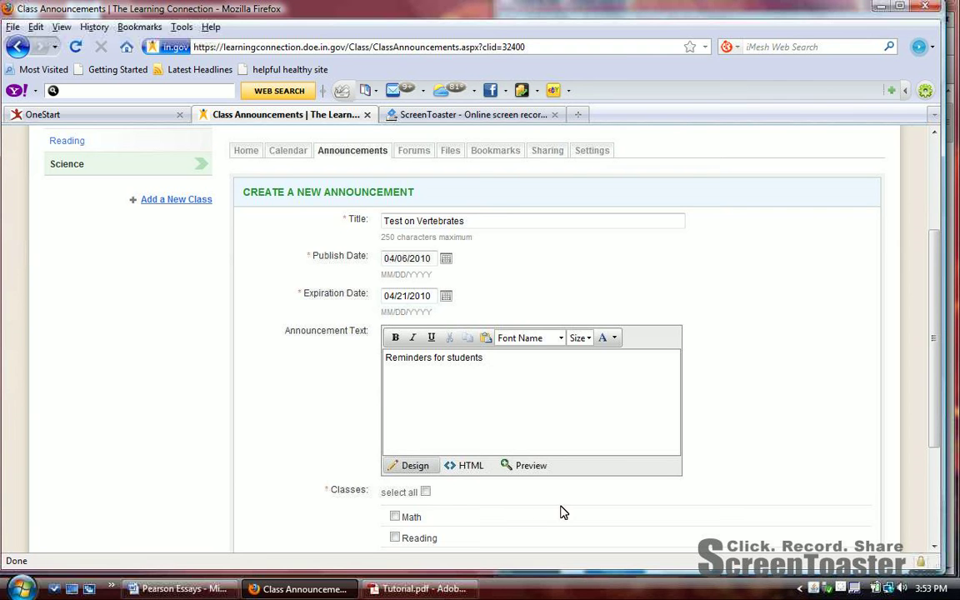
scroll(562, 510, down, 4)
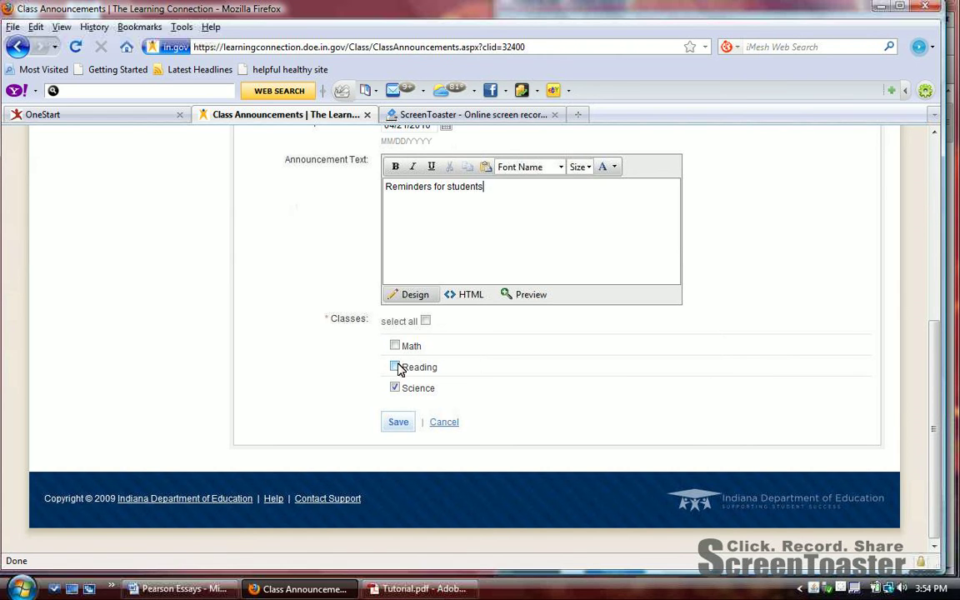
click(400, 425)
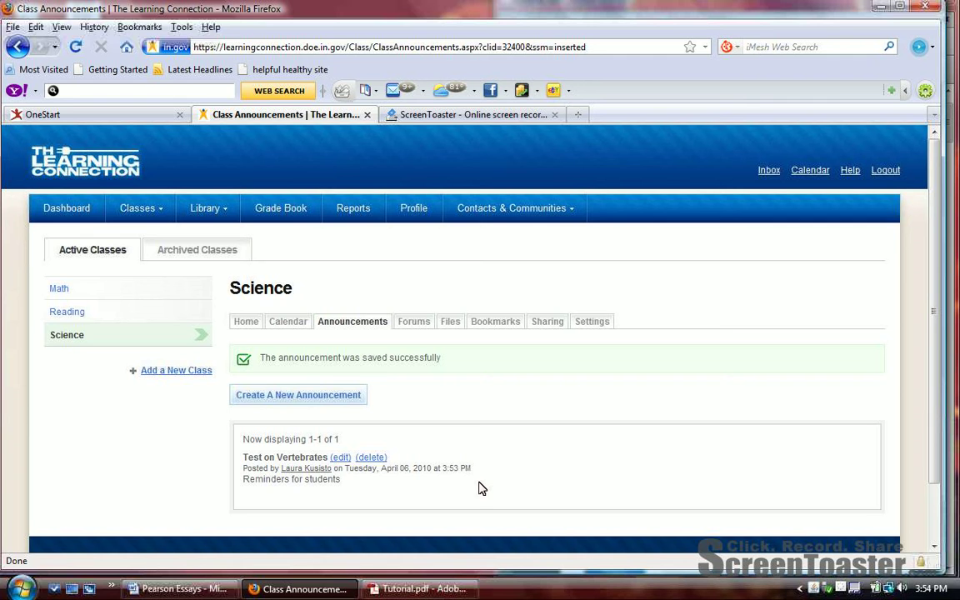
- Start a new topic in the Science class forum, dismiss the Windows color scheme prompt, and title the topic Ecosystem
click(421, 330)
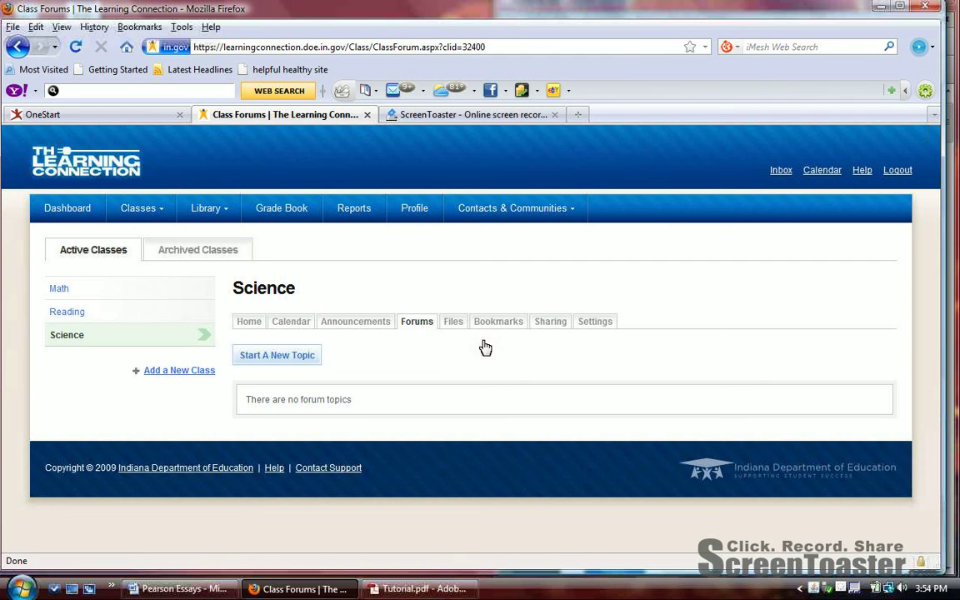
click(282, 357)
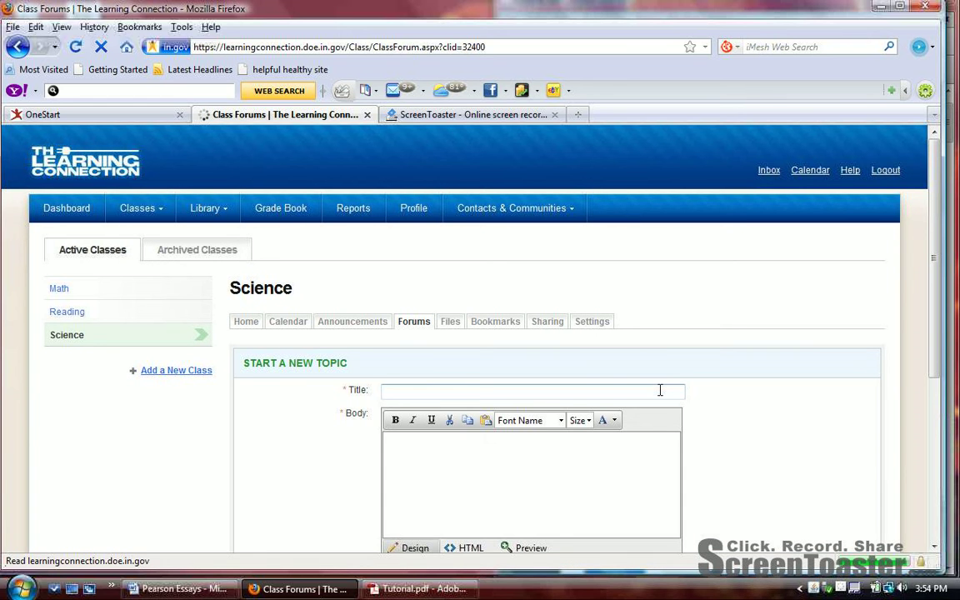
scroll(757, 417, down, 4)
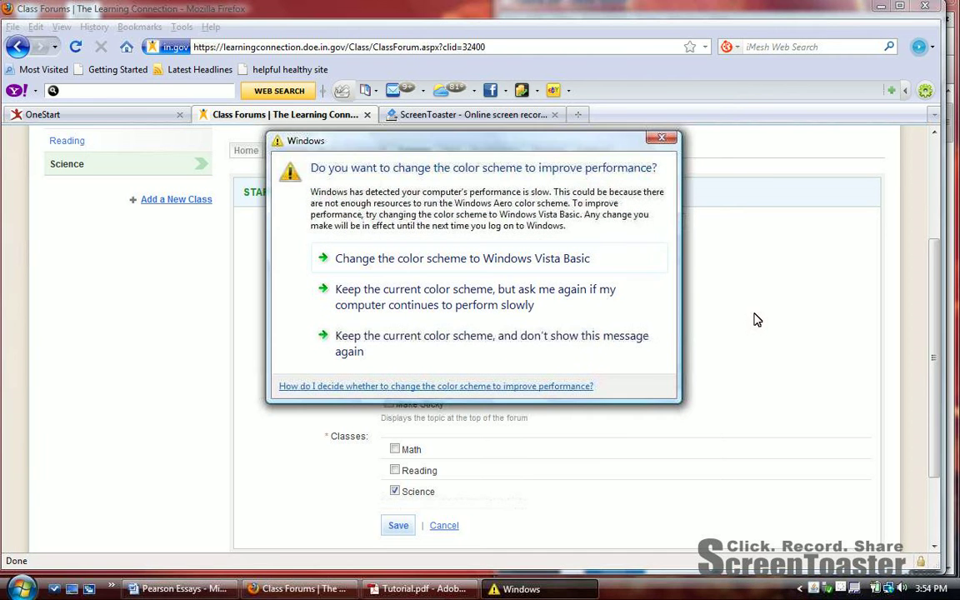
click(661, 140)
text(Ecosystem)
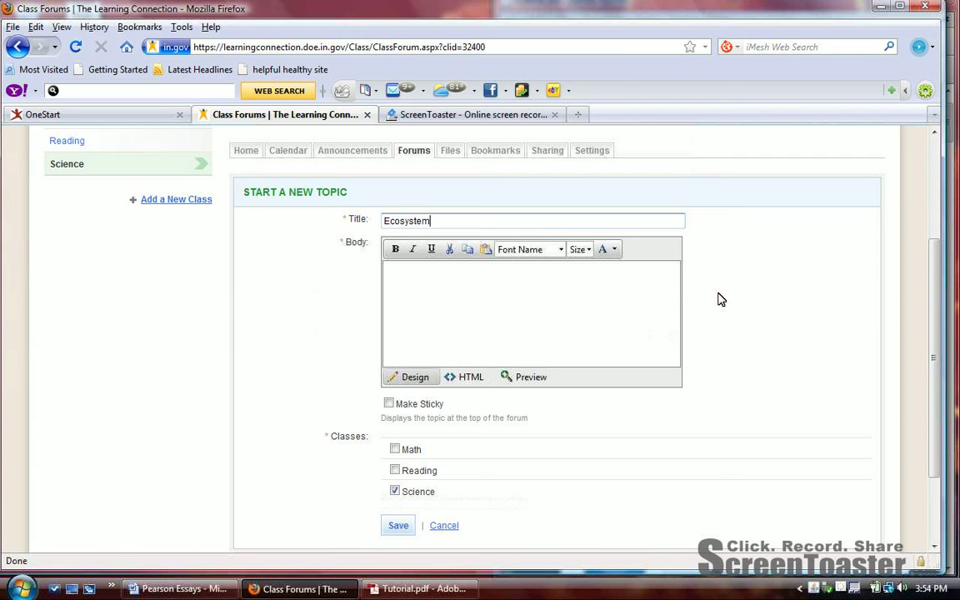
- Enter "What type of environment do you live in?" as the topic body and save the topic for the Science class
click(508, 294)
text(What type of envirom)
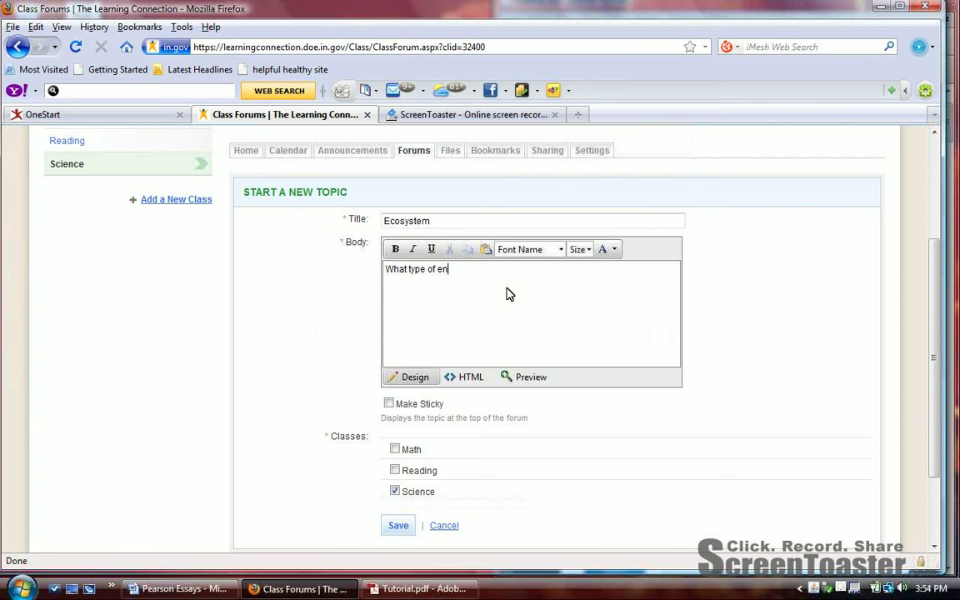
key(BackSpace)
text(nment do you live in?)
scroll(774, 382, down, 2)
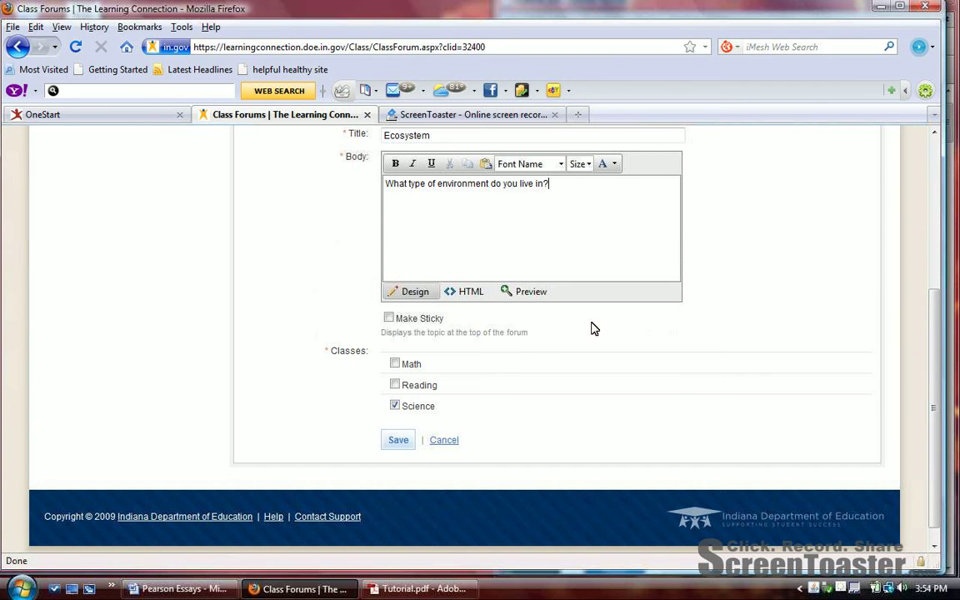
scroll(745, 343, up, 4)
scroll(758, 343, down, 2)
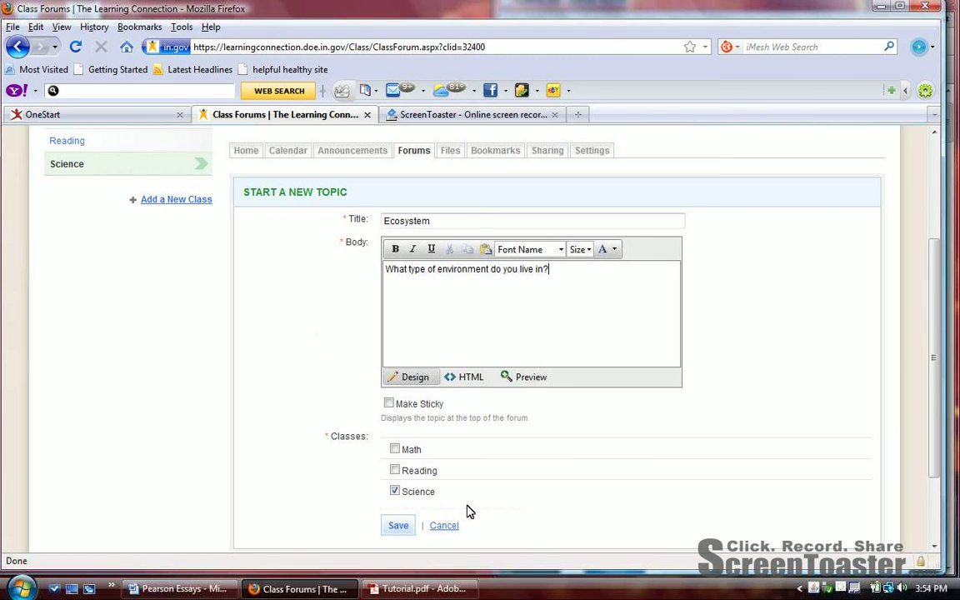
click(399, 525)
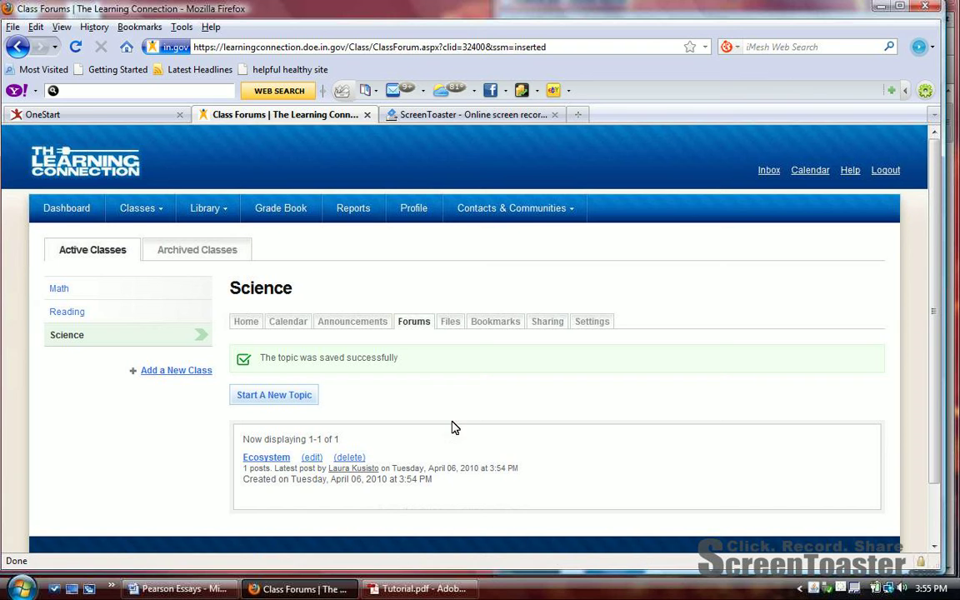
- Start adding a new file to the Science class and choose image 16 from the PLANTS folder
click(450, 324)
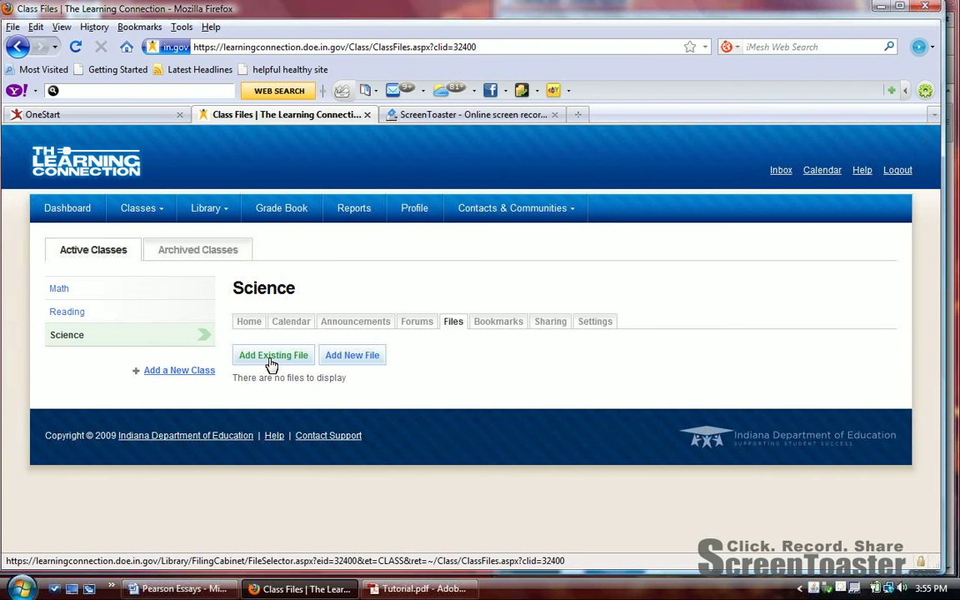
click(352, 359)
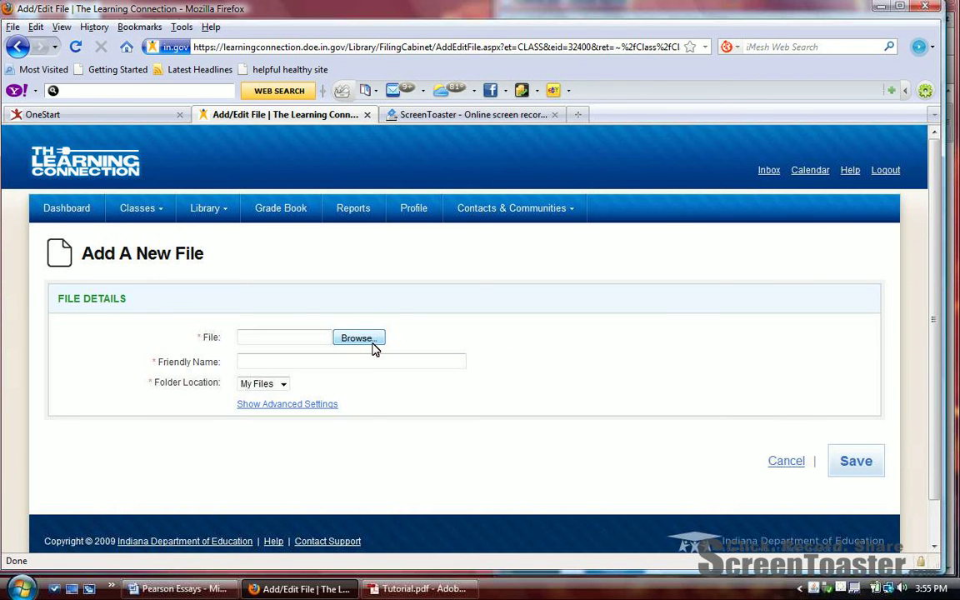
click(358, 339)
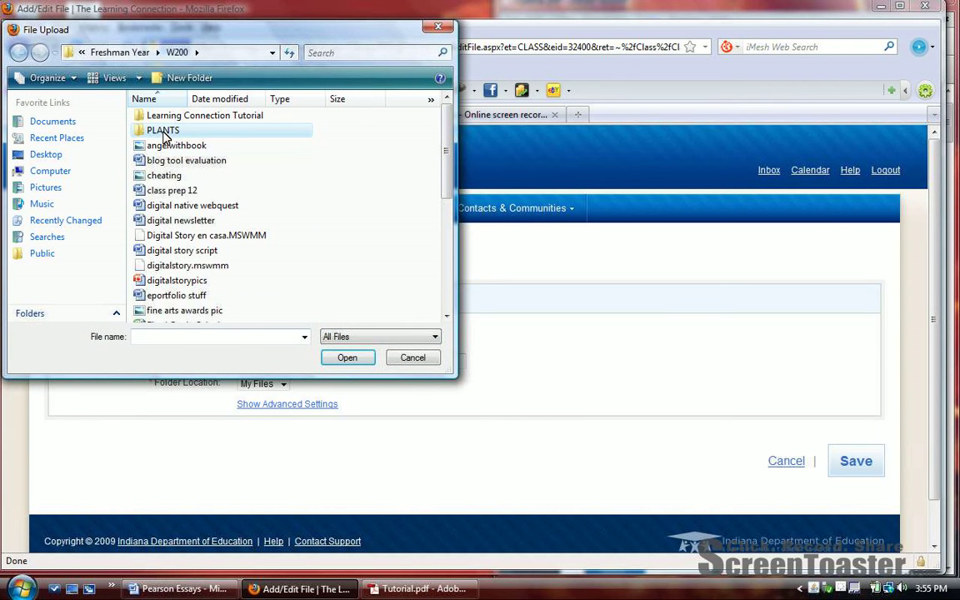
double_click(164, 137)
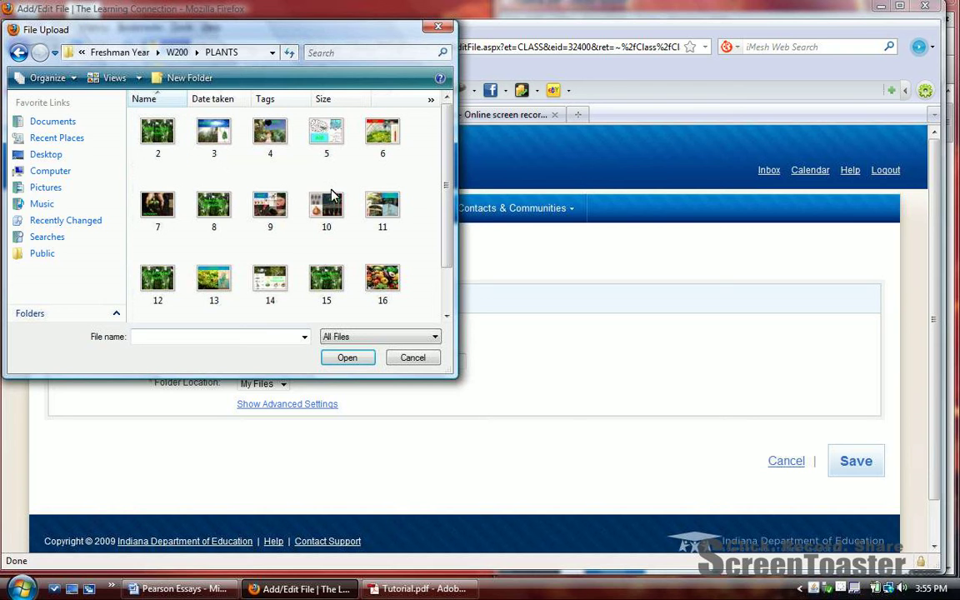
drag(446, 191, 445, 229)
click(382, 233)
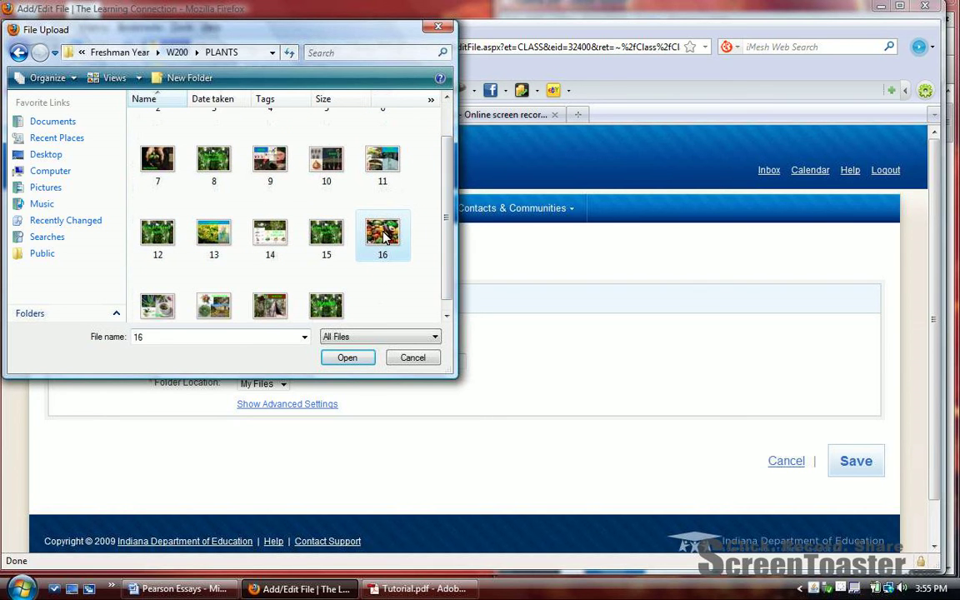
click(363, 358)
- Give the file the friendly name Vegetables and save it in My Files
click(331, 362)
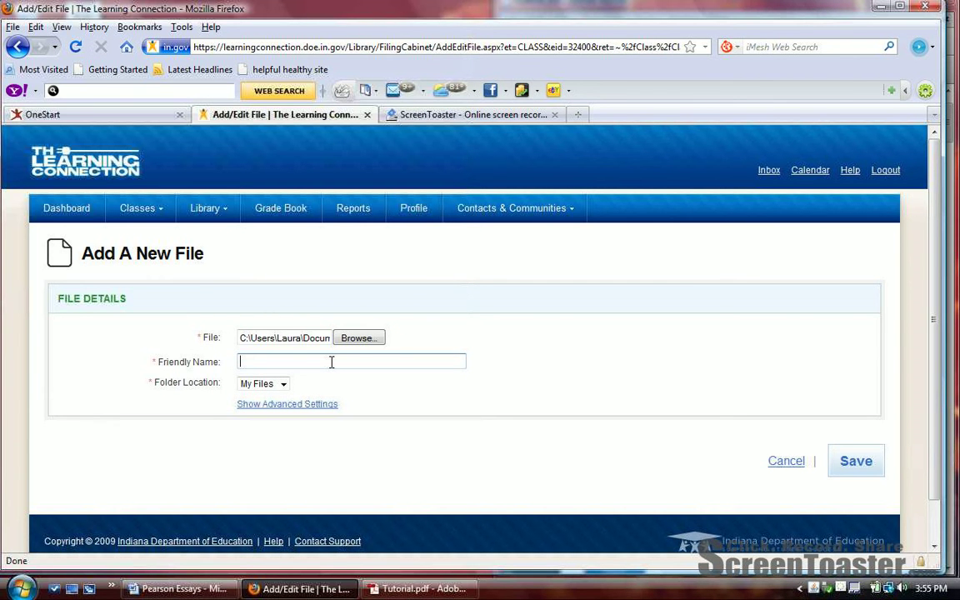
text(Vegetables)
click(847, 479)
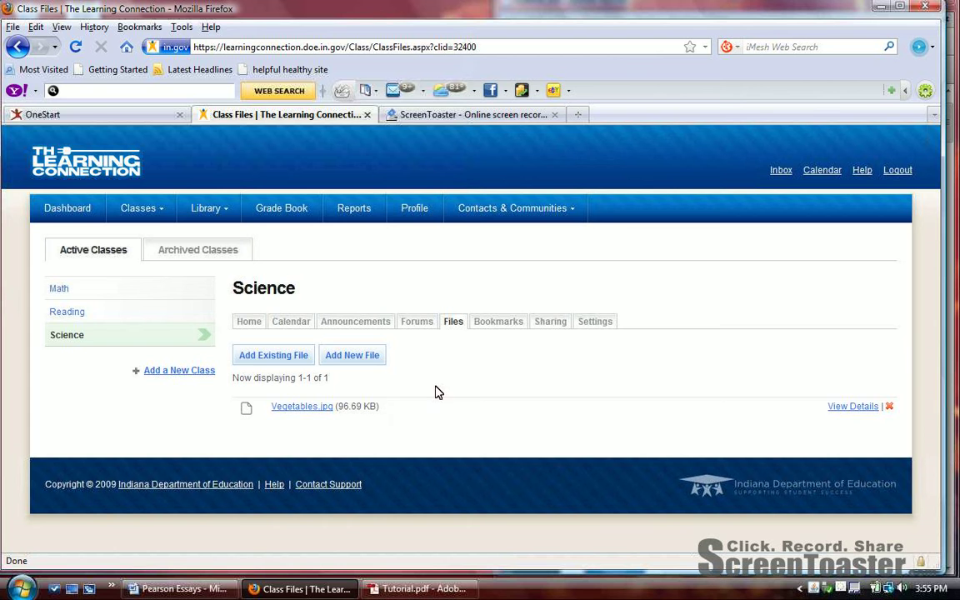
click(498, 324)
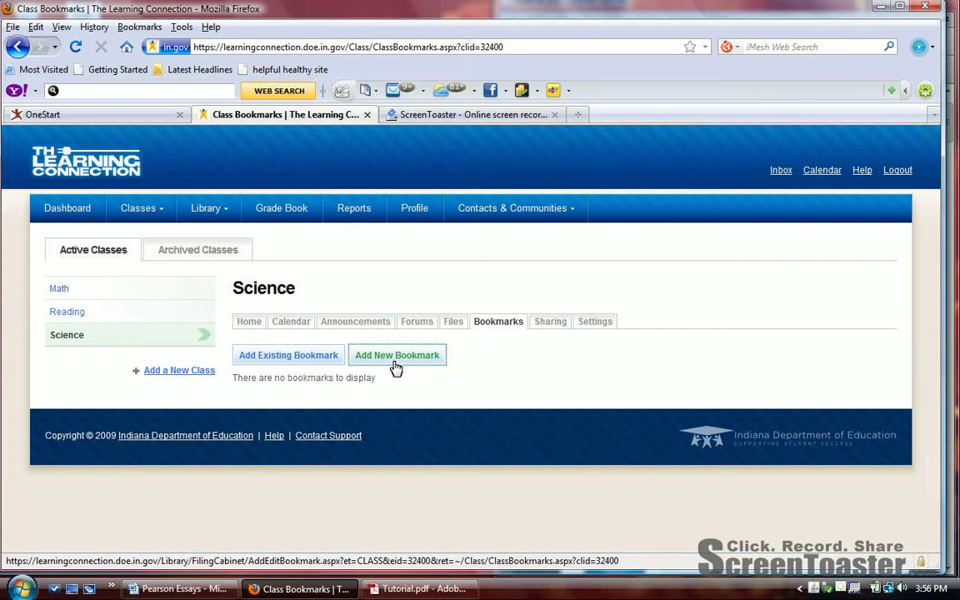
click(396, 366)
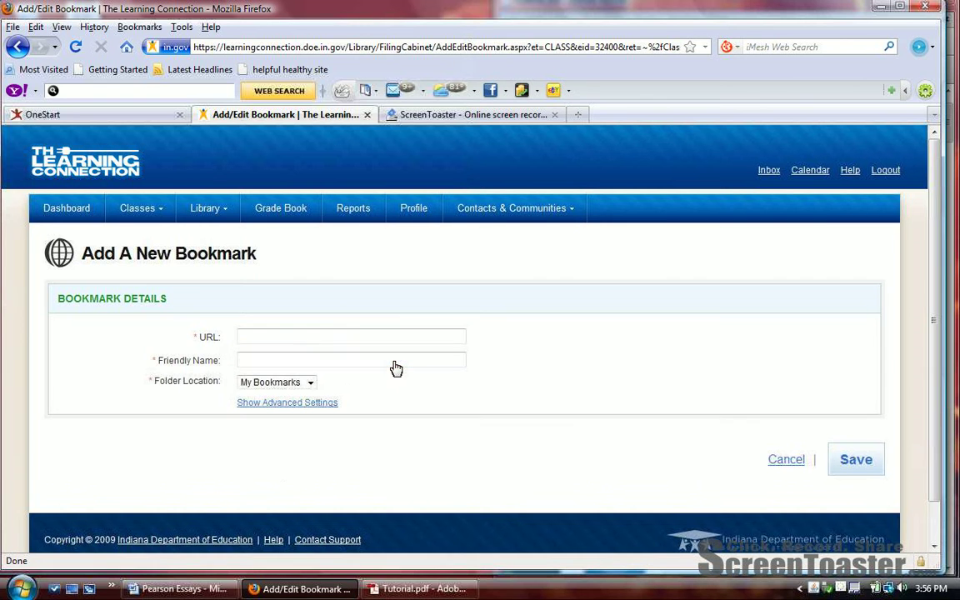
click(357, 336)
text(www.go)
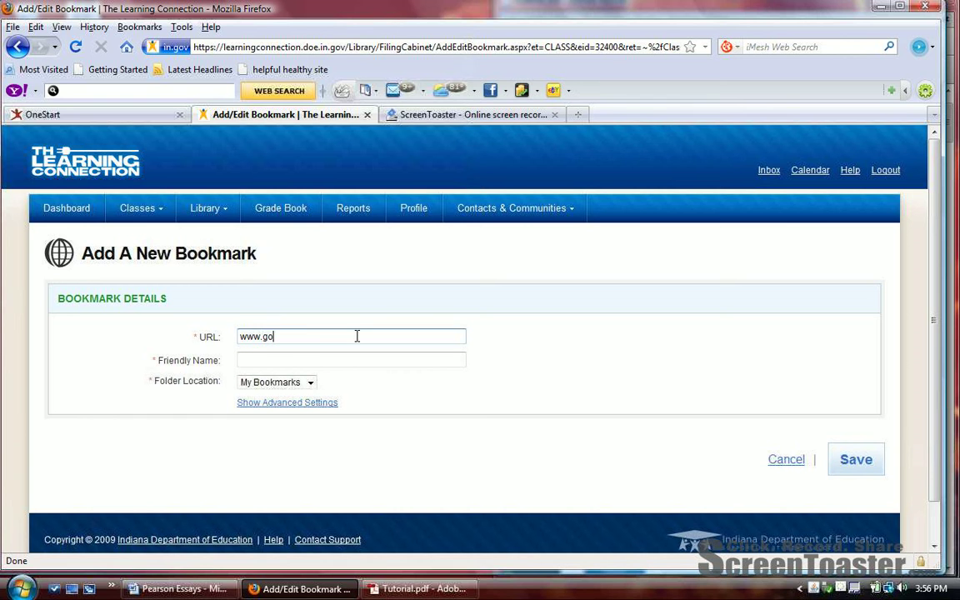
text(ogle.com)
click(332, 358)
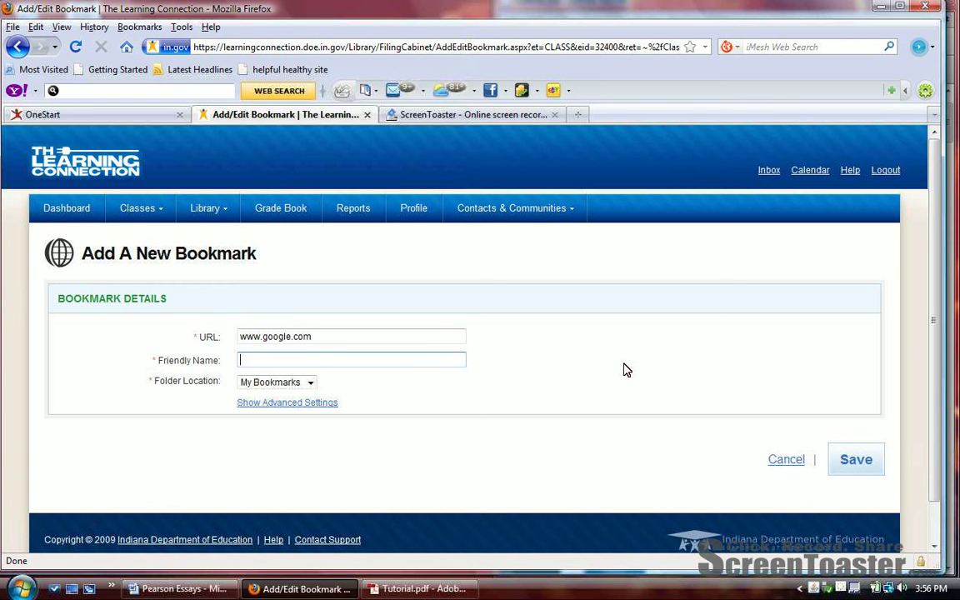
text(Google)
click(843, 465)
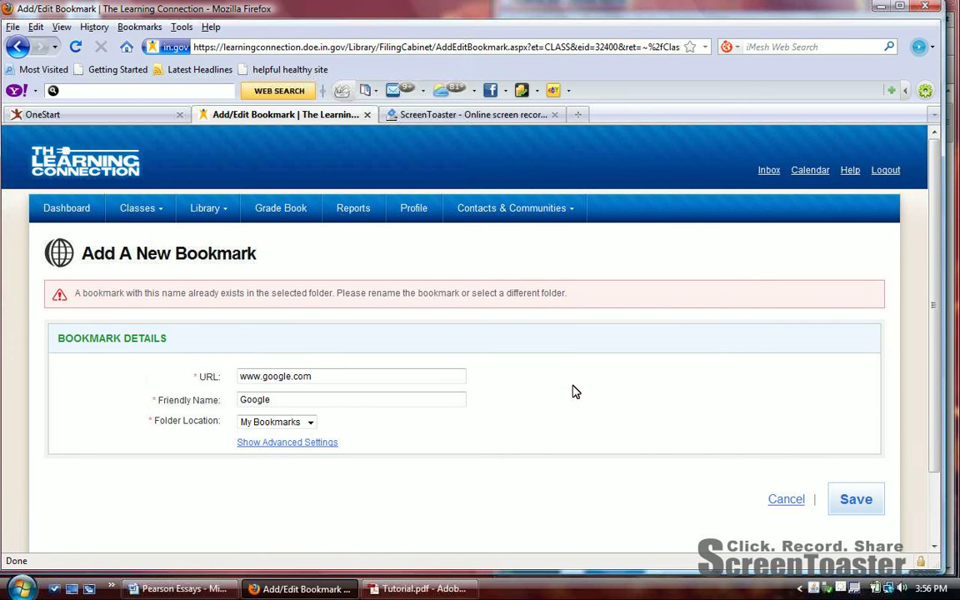
- Change the new bookmark's friendly name to Science Google and save it for the Science class
click(275, 400)
drag(275, 400, 177, 388)
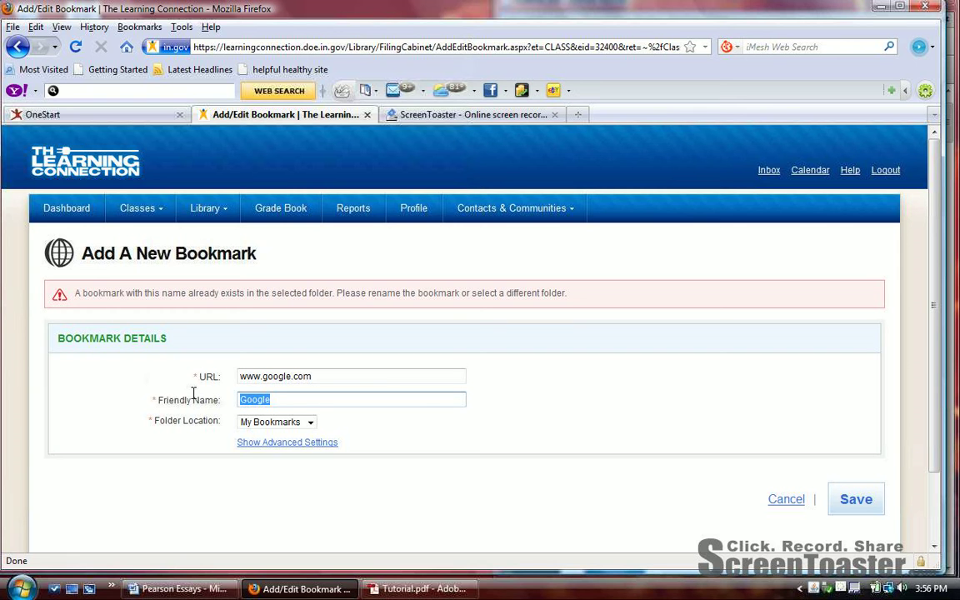
text(Science Google)
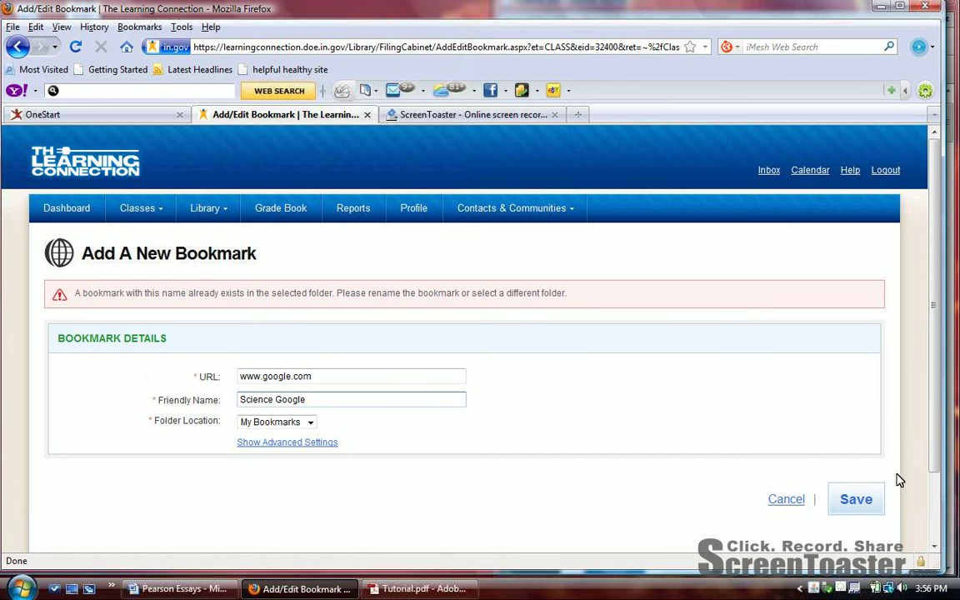
click(852, 503)
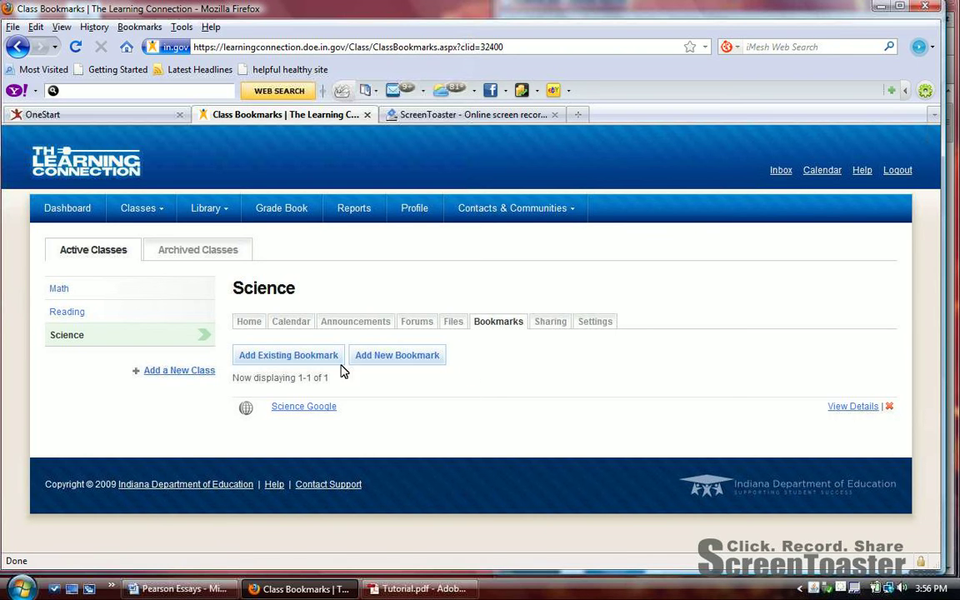
- Add the existing file Grade Calculator.xlsx to the Science class files, dismissing the Windows color scheme prompt
click(453, 322)
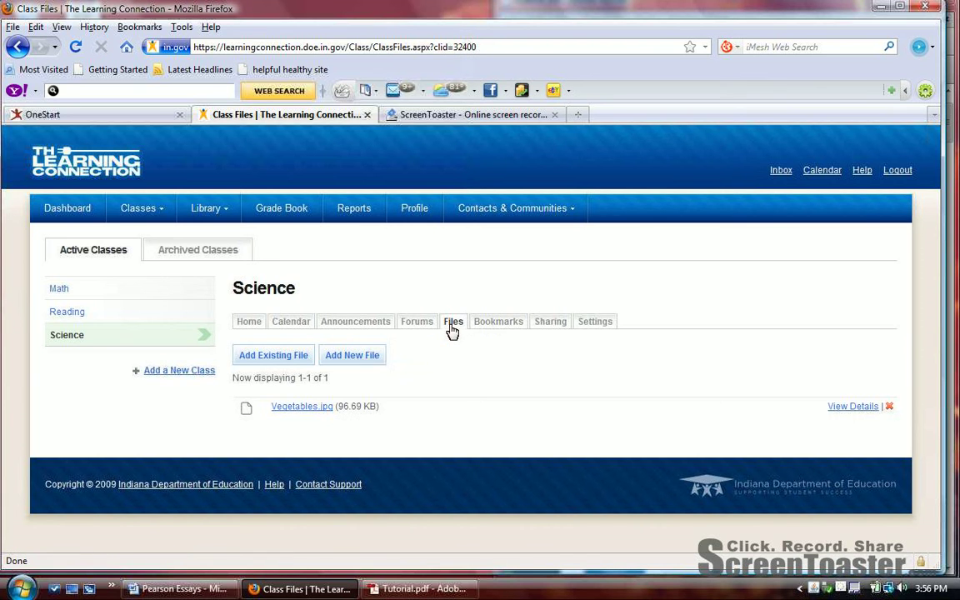
click(278, 357)
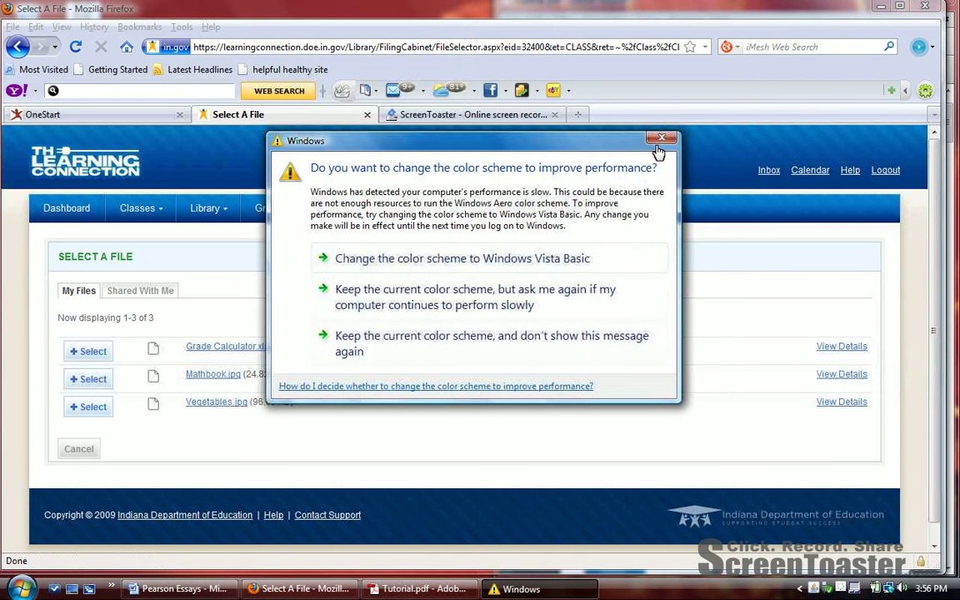
click(661, 139)
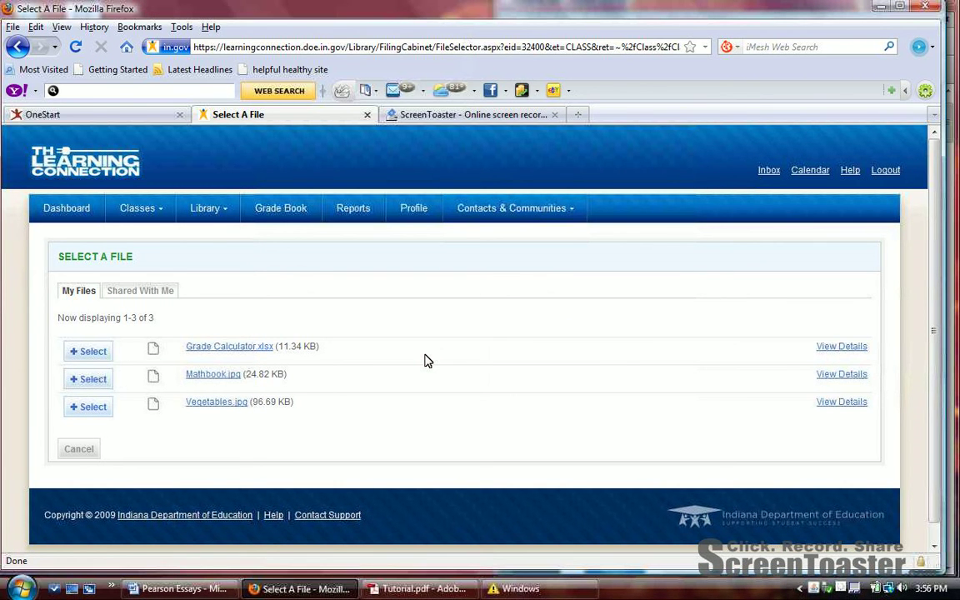
click(93, 357)
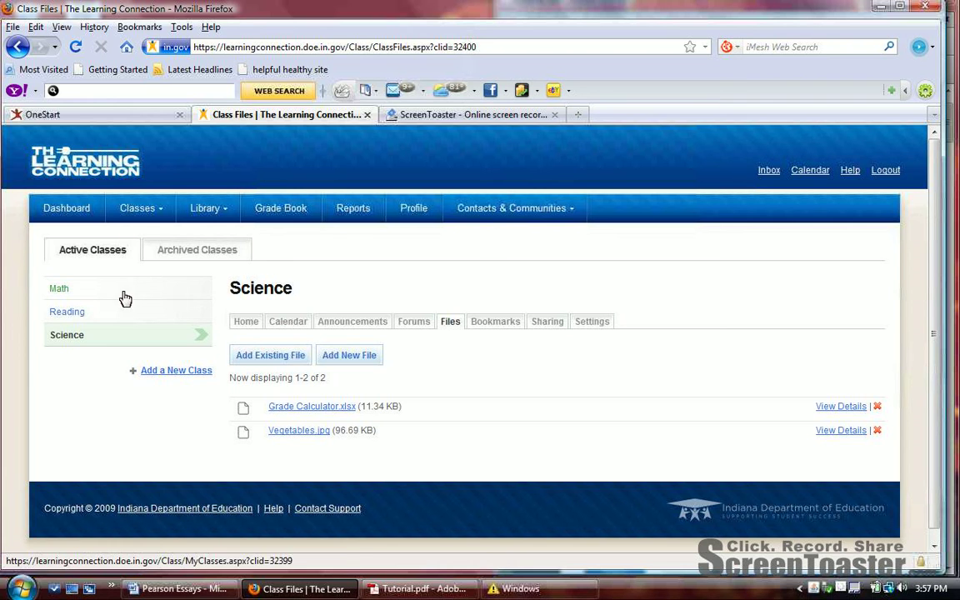
- Add the existing E-portfolio bookmark from My Bookmarks to the Science class bookmarks
click(495, 322)
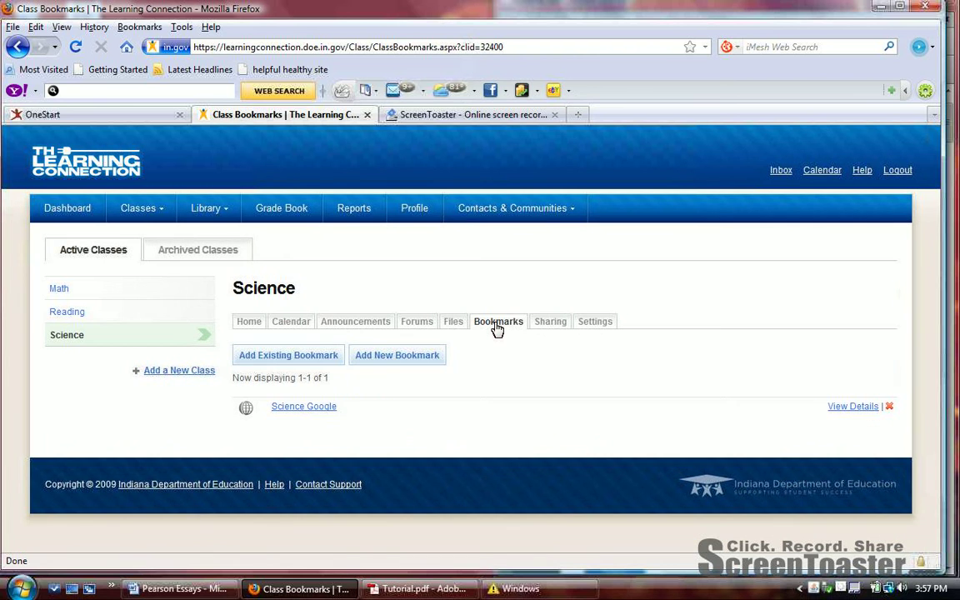
click(322, 357)
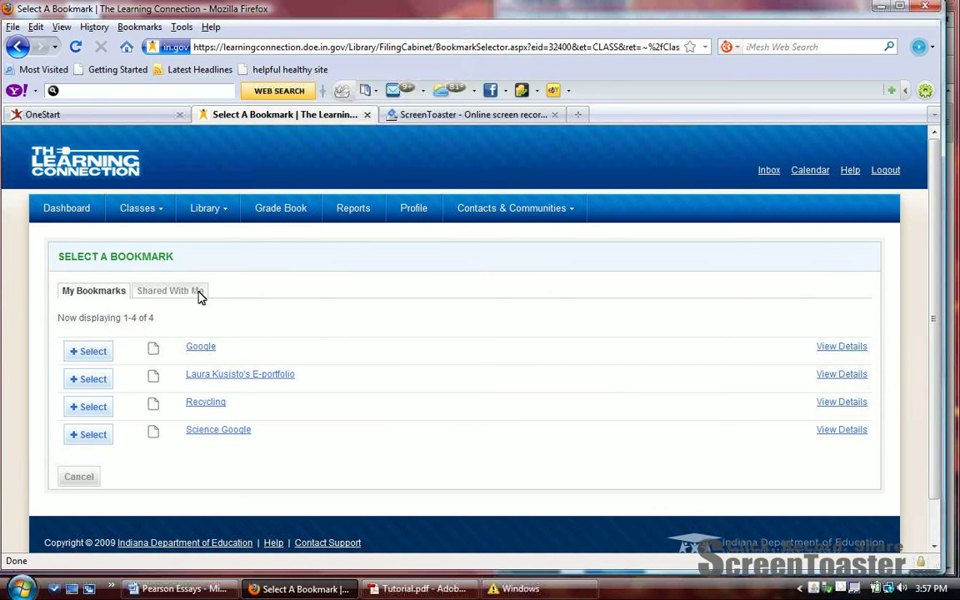
click(79, 382)
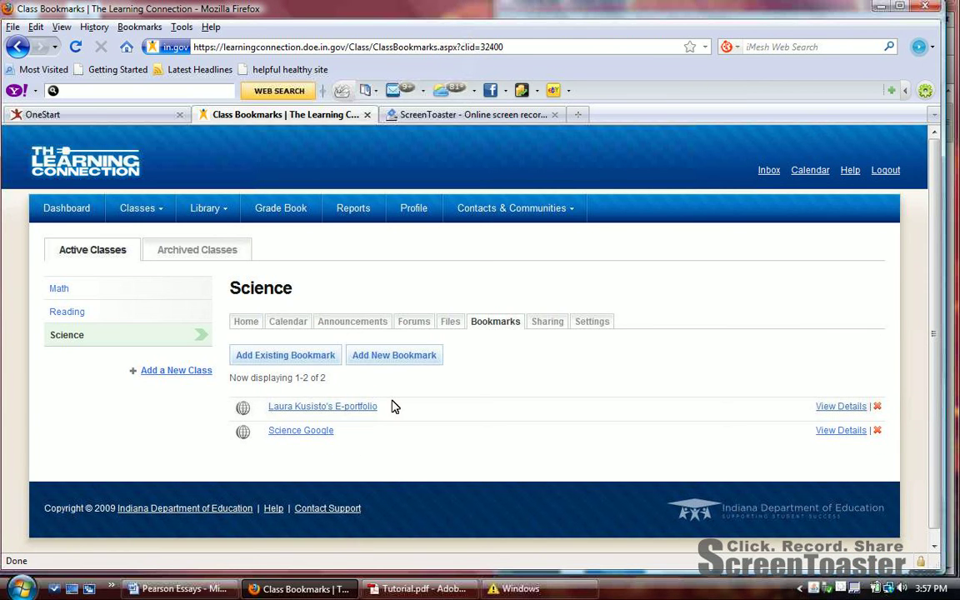
- Share the Science class with the fifth listed contact as Read-only, save the sharing, and return to the class home page
click(549, 323)
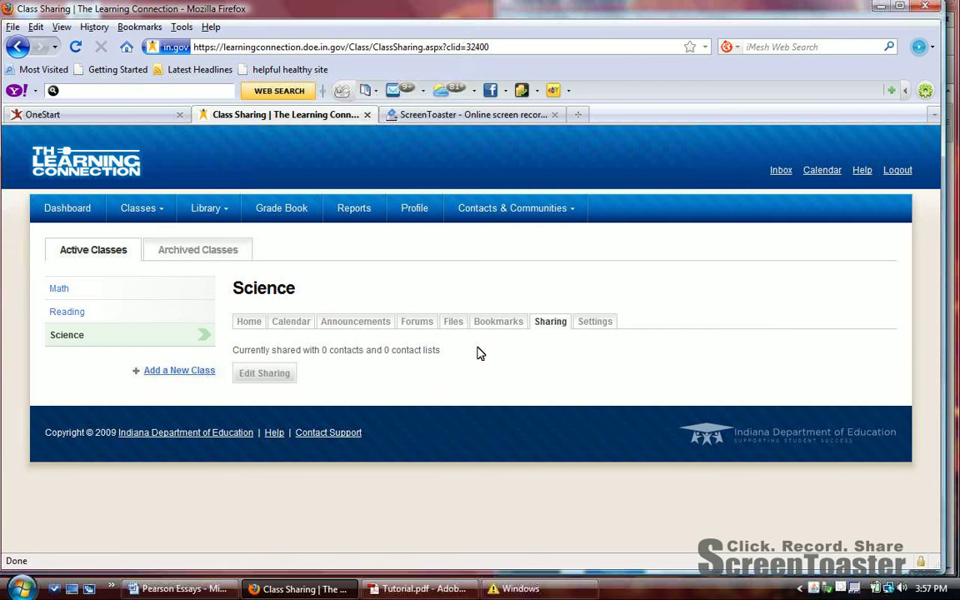
click(264, 375)
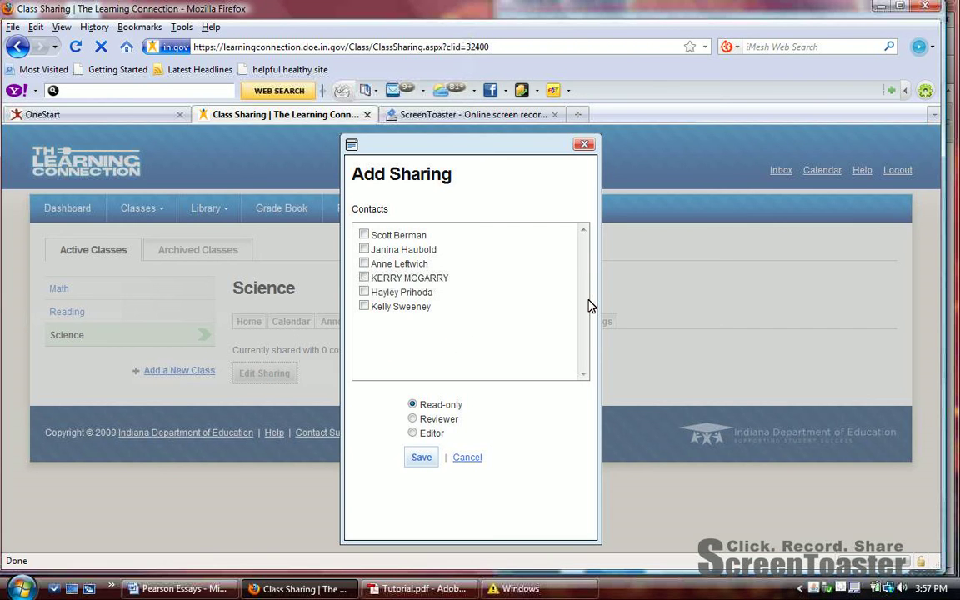
click(364, 292)
click(426, 457)
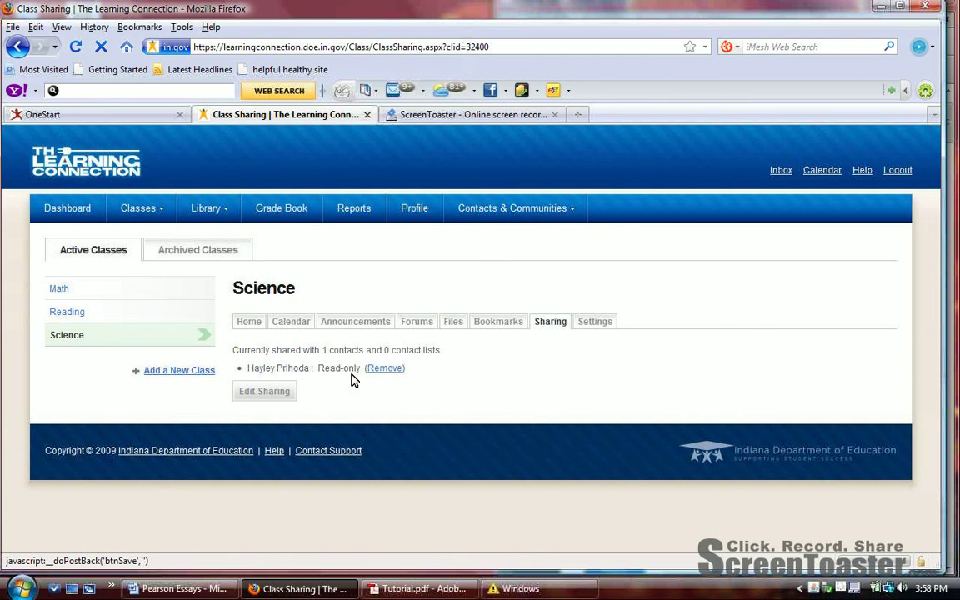
click(250, 323)
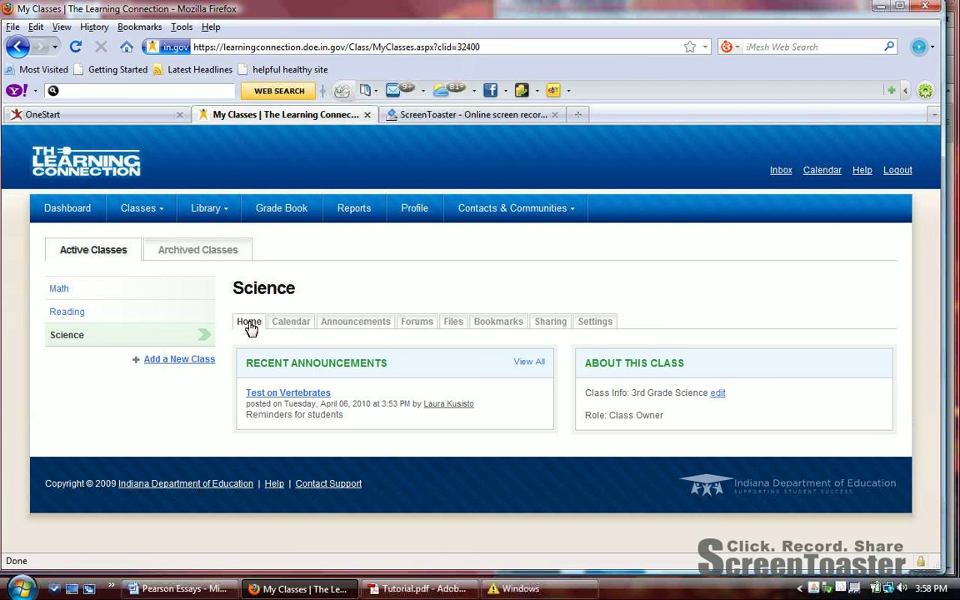